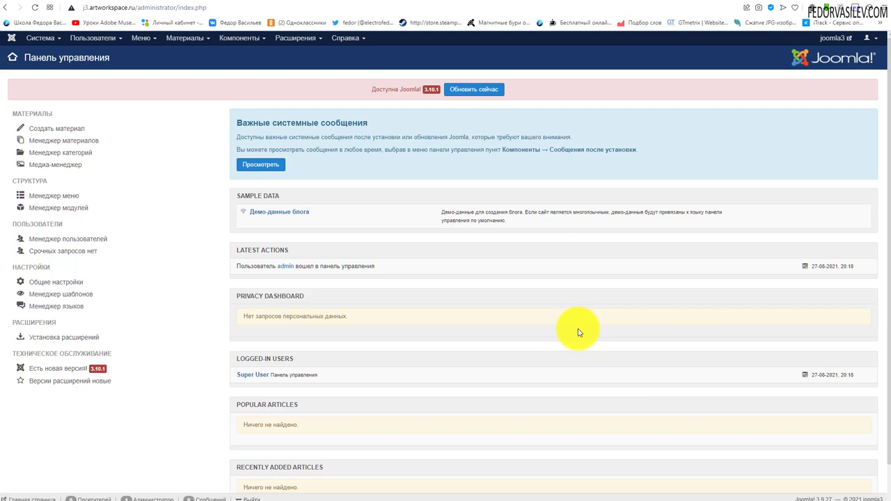
Step: Check the installed Joomla extensions for available updates
left_click(306, 39)
mouse_move(314, 55)
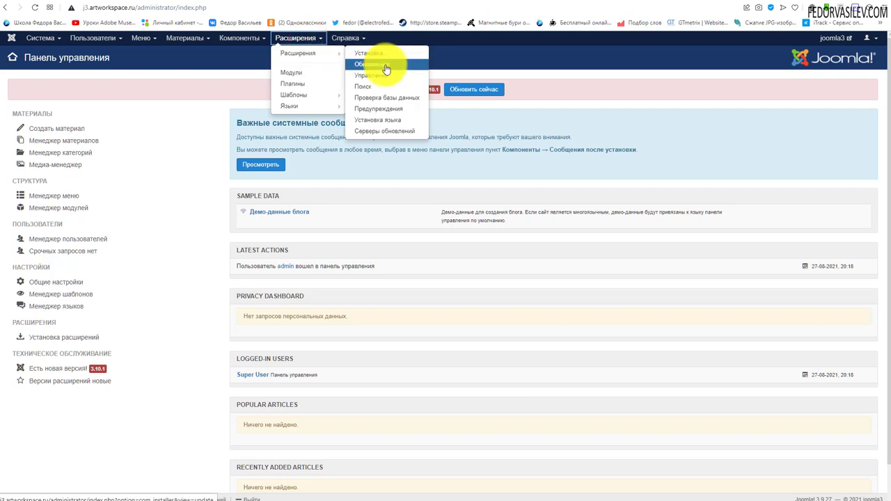
left_click(384, 64)
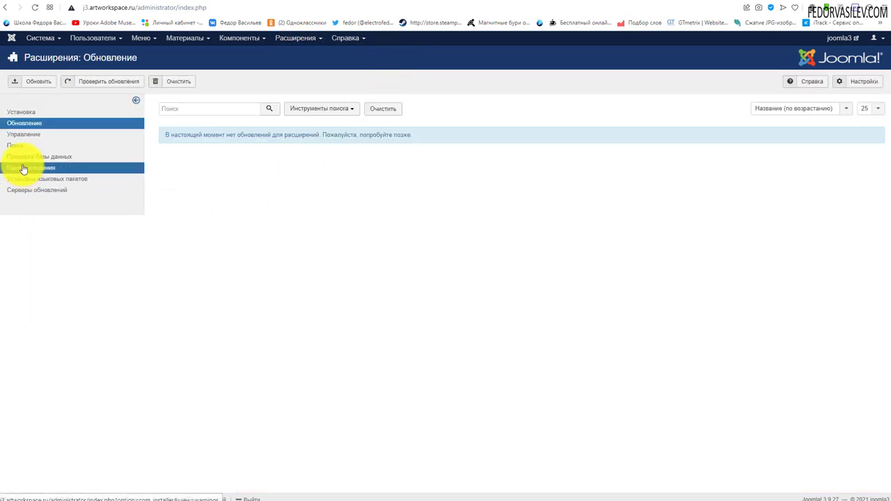
Step: Examine the database check page for the state of the table structure and the schema version
left_click(47, 156)
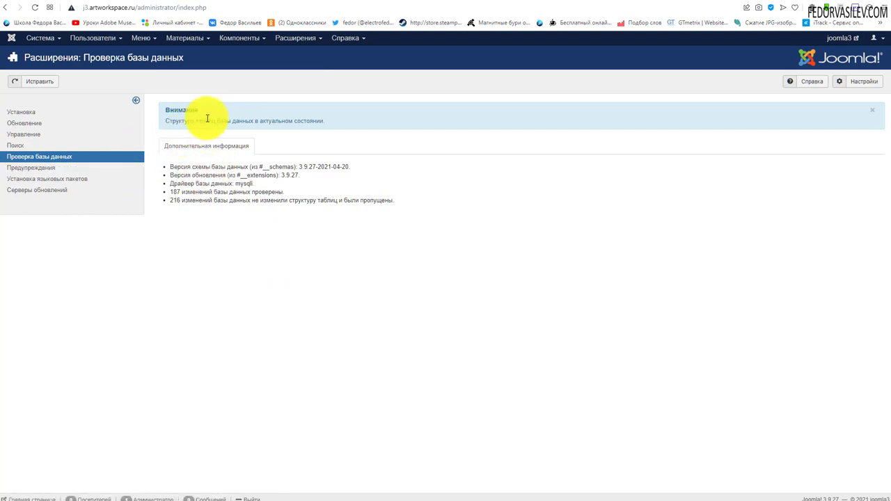
left_click_drag(206, 120, 324, 123)
left_click(300, 158)
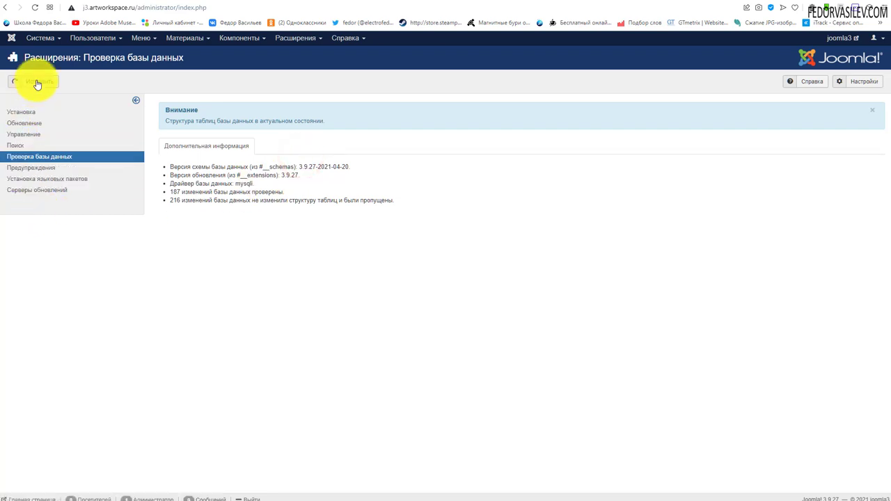
Step: Set error reporting (Сообщения об ошибках) to Максимальный in the global server settings, then save and close
left_click(41, 38)
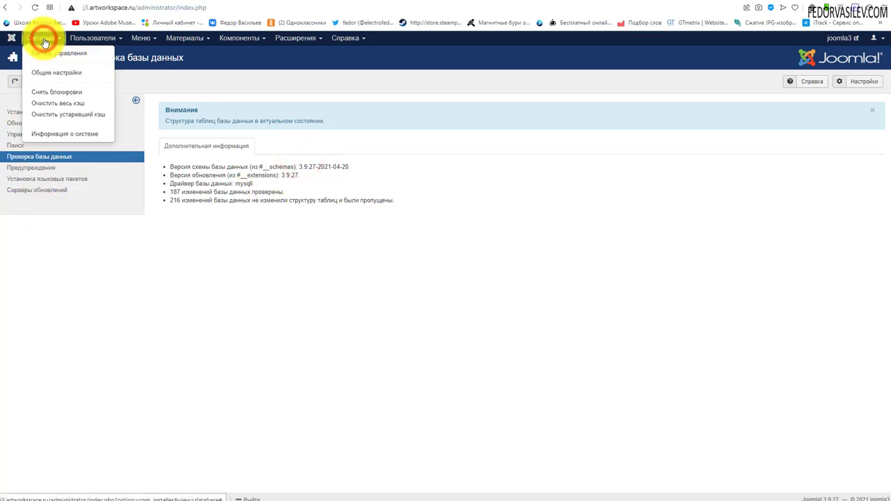
left_click(48, 73)
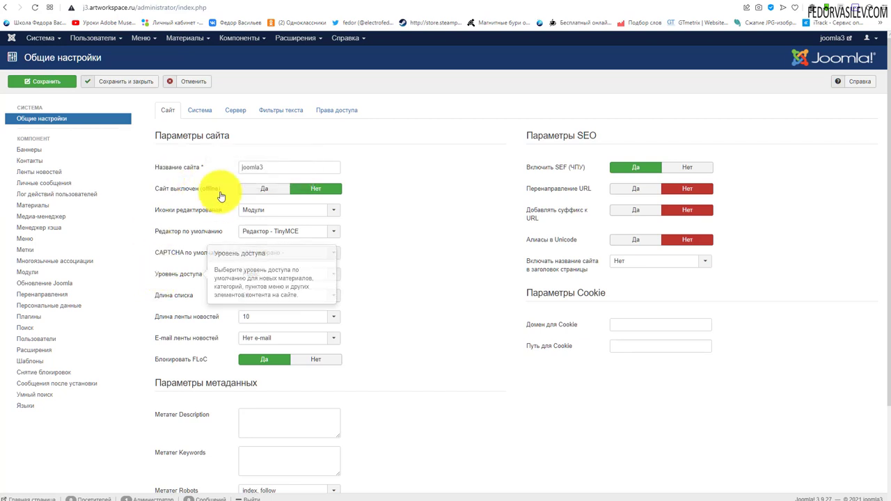
left_click(240, 113)
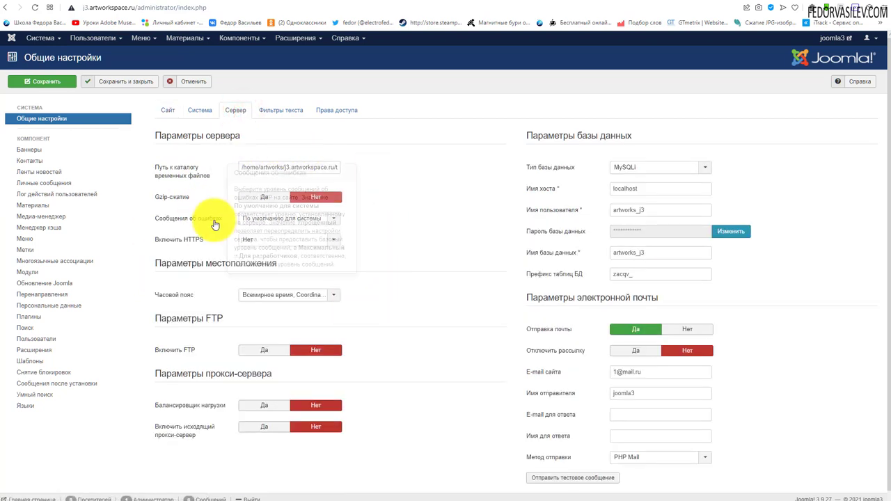
mouse_move(207, 223)
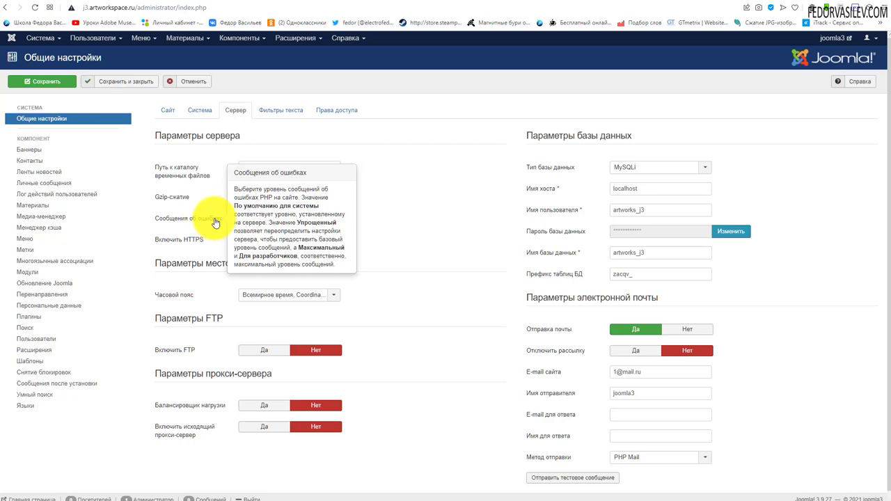
left_click(259, 218)
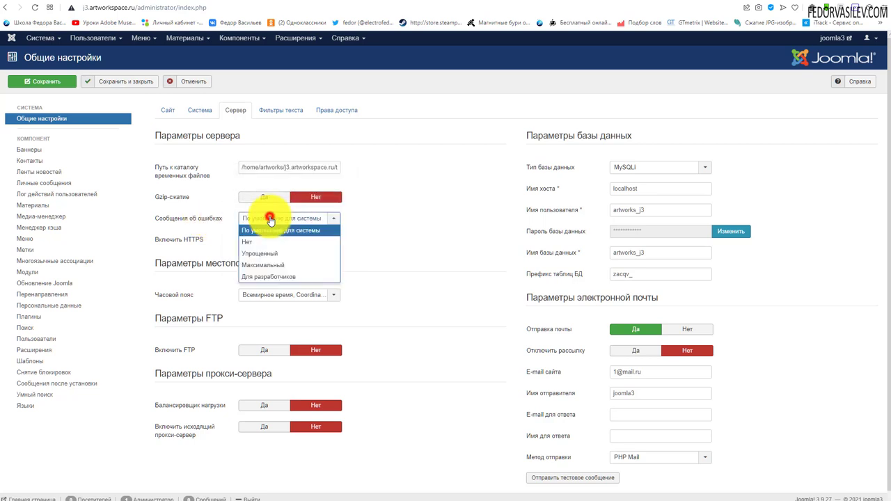
left_click(270, 265)
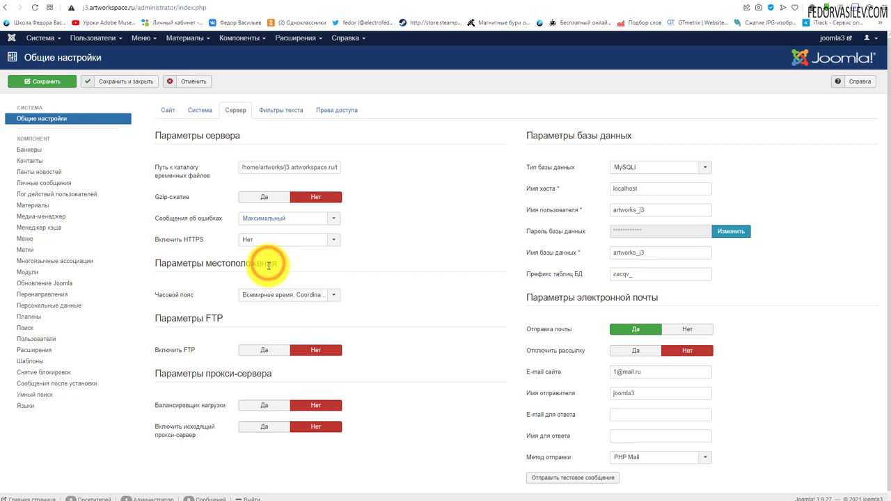
left_click(127, 81)
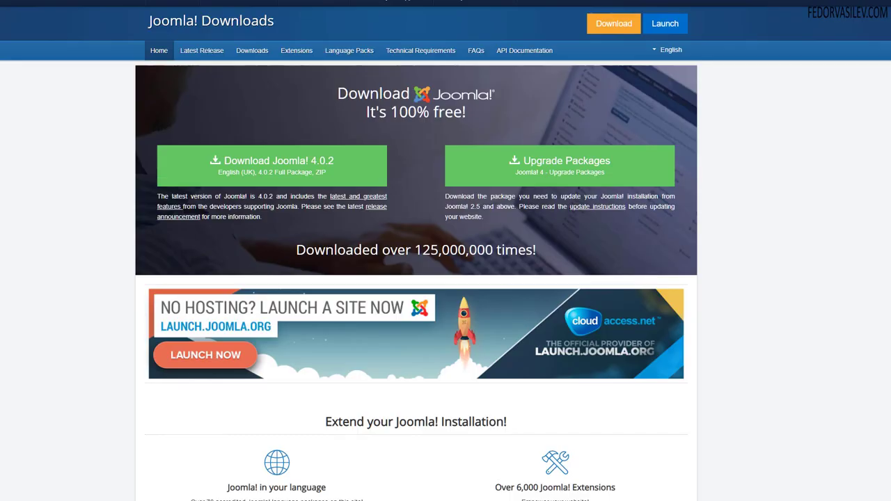
Step: Find the support section on the Joomla! Downloads site and open the official forum
scroll(785, 248, "down", 6)
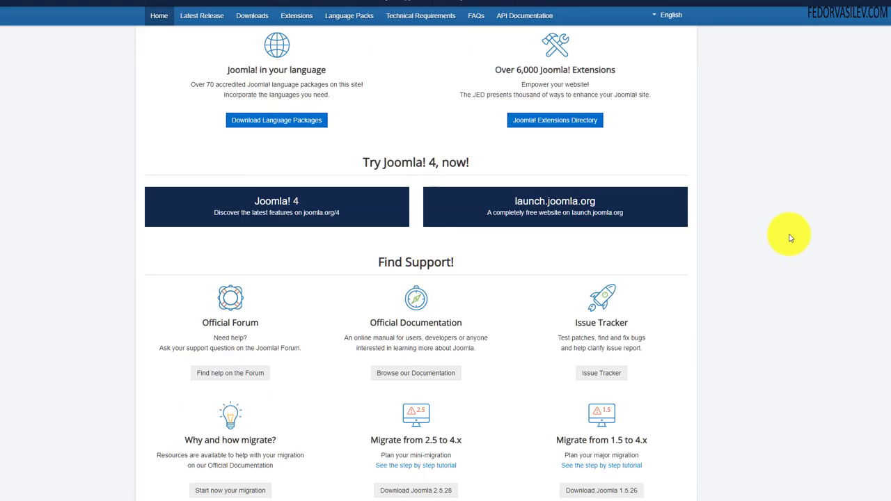
scroll(790, 238, "down", 1)
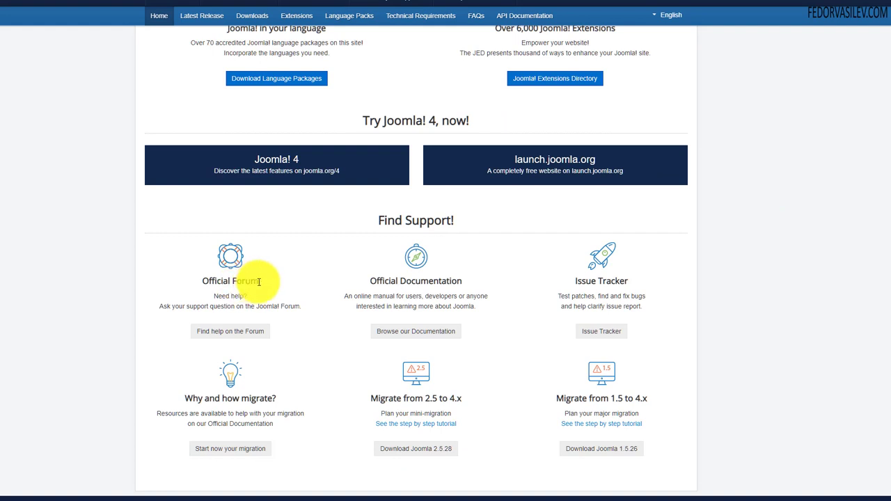
left_click(219, 333)
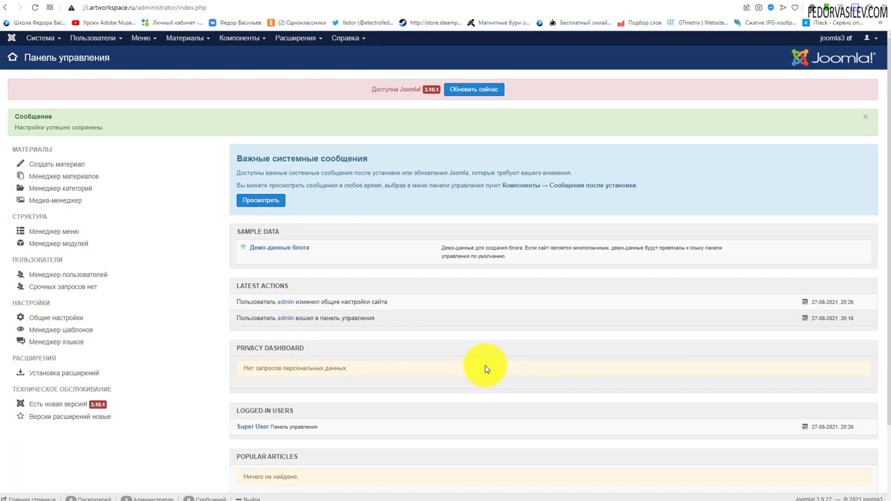
Step: List the trashed articles with the state filter В корзине, and view the article categories
left_click(185, 37)
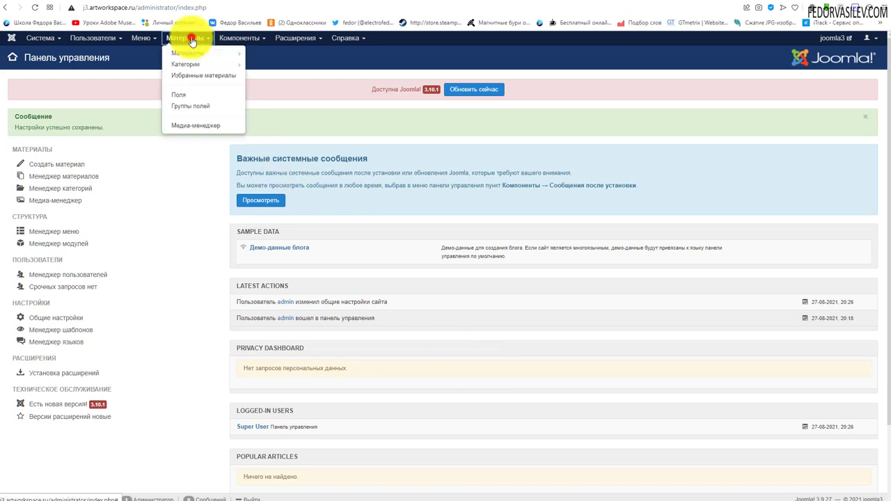
left_click(192, 56)
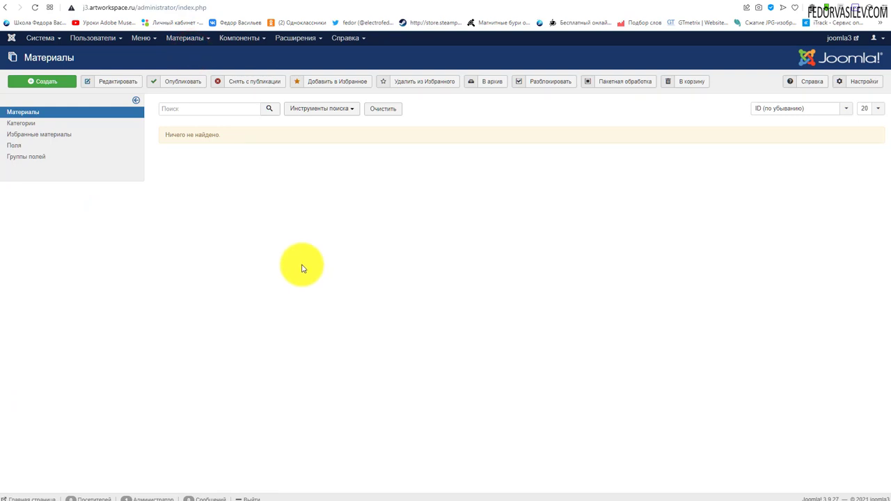
left_click(356, 117)
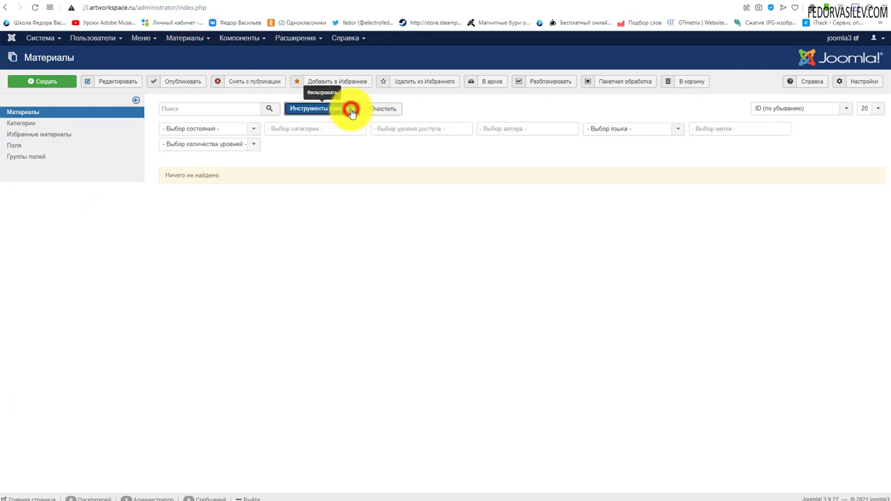
left_click(258, 130)
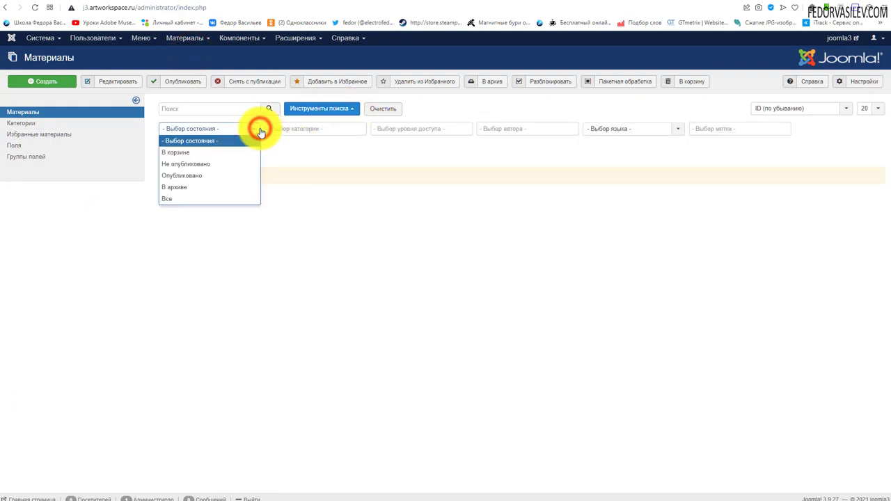
left_click(202, 152)
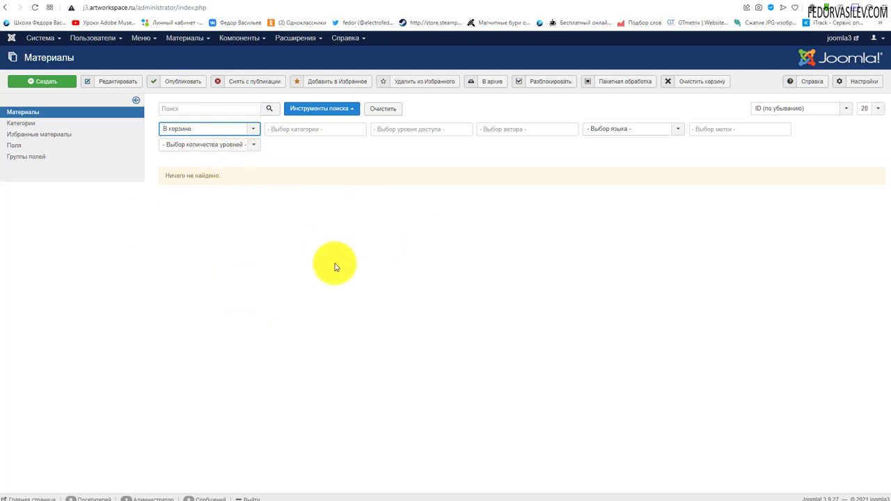
left_click(21, 127)
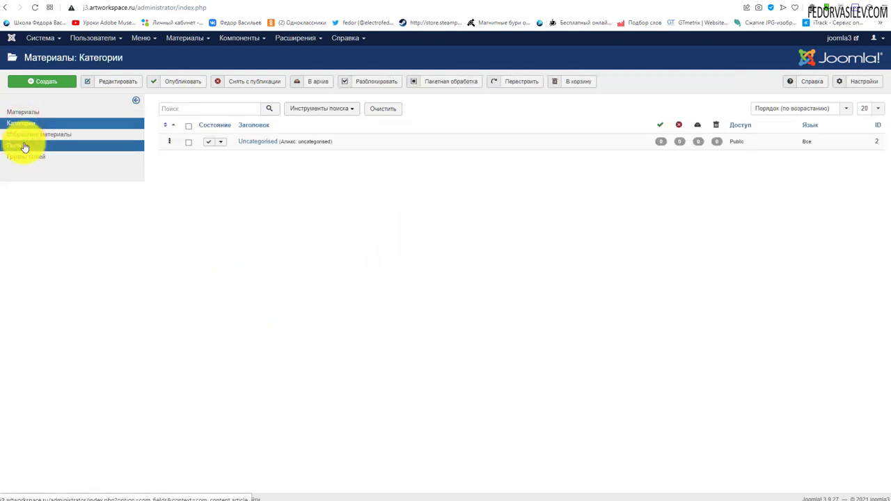
Step: Filter the Main Menu items by the state В корзине to check for trashed entries
left_click(141, 38)
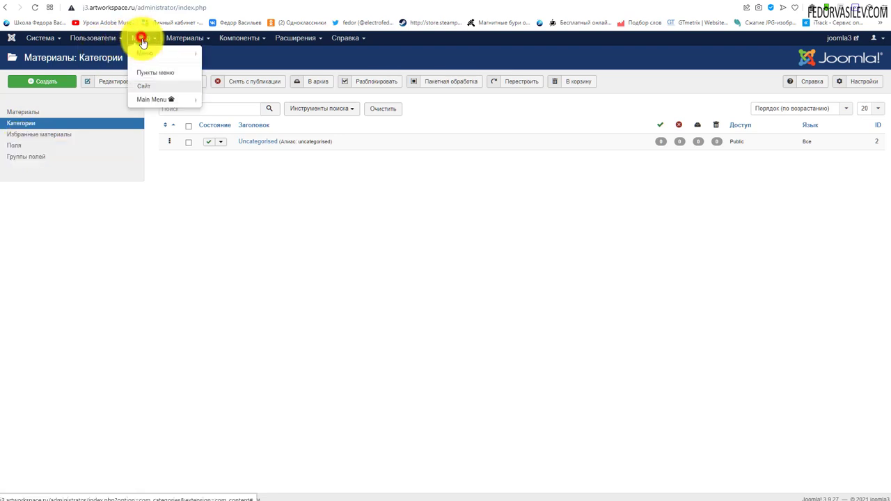
left_click(149, 101)
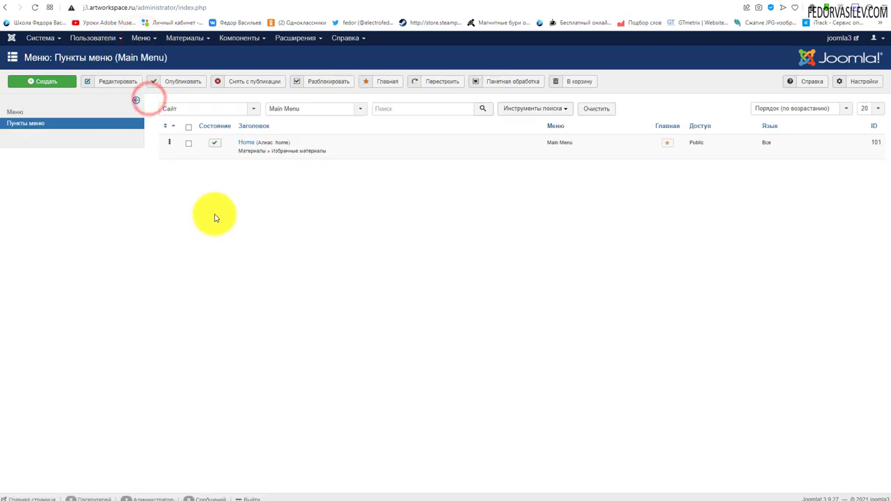
left_click(533, 108)
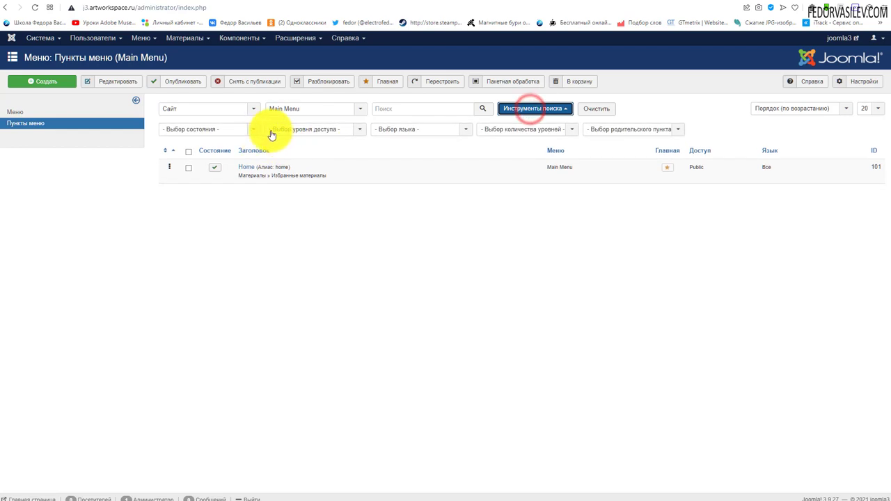
left_click(225, 129)
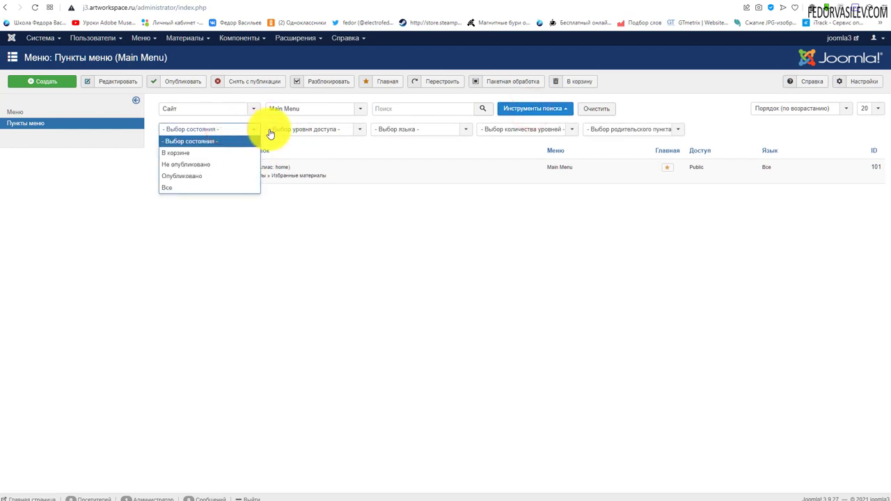
left_click(201, 152)
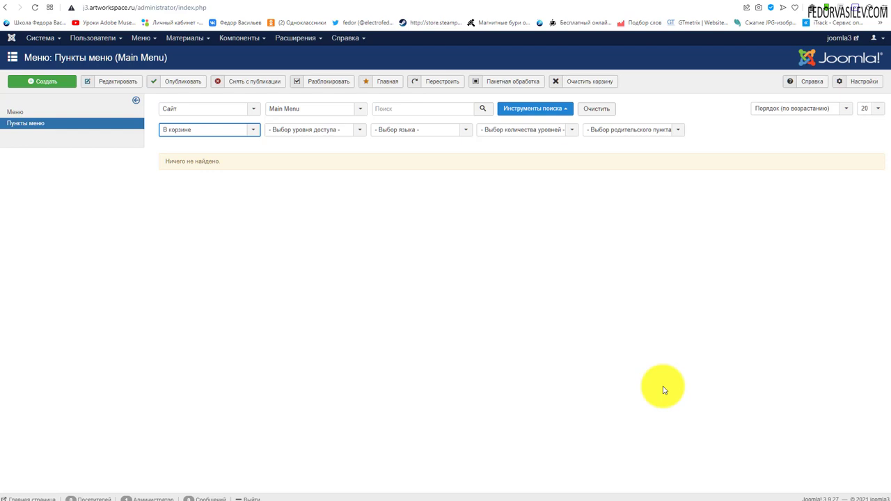
Step: View the public home page, and check in the site template styles whether protostar - Default is the default
left_click(739, 7)
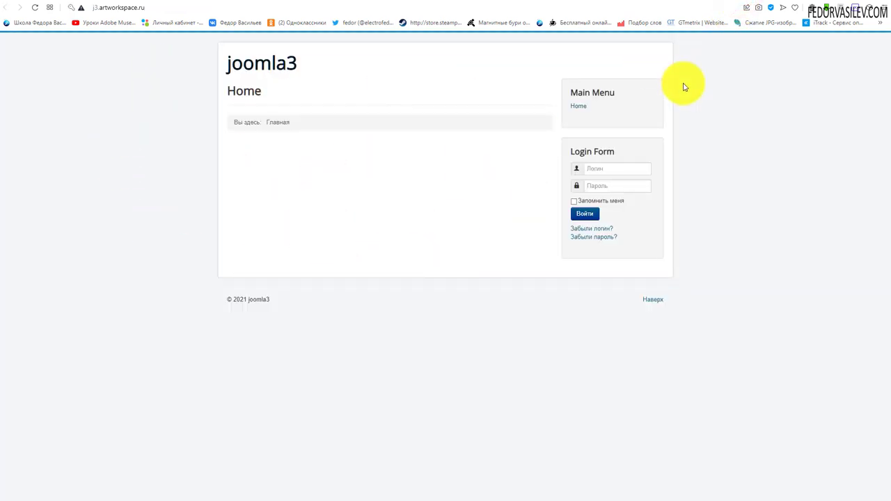
left_click(680, 11)
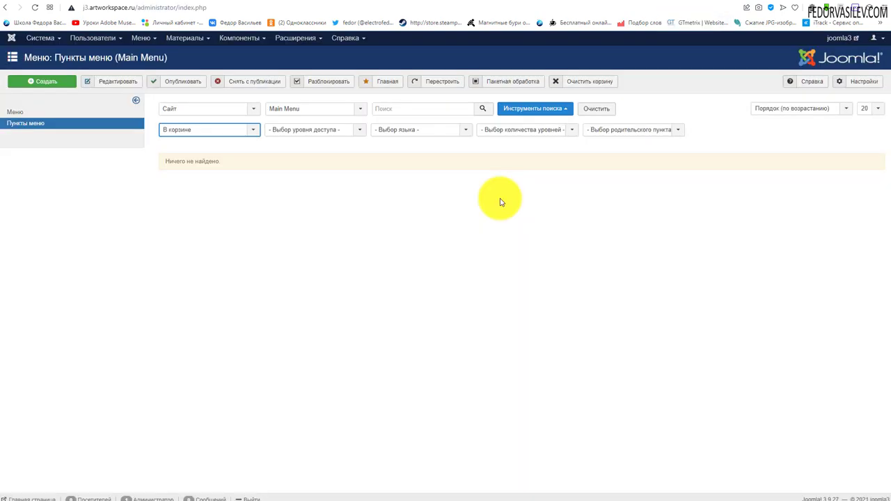
left_click(295, 37)
left_click(304, 93)
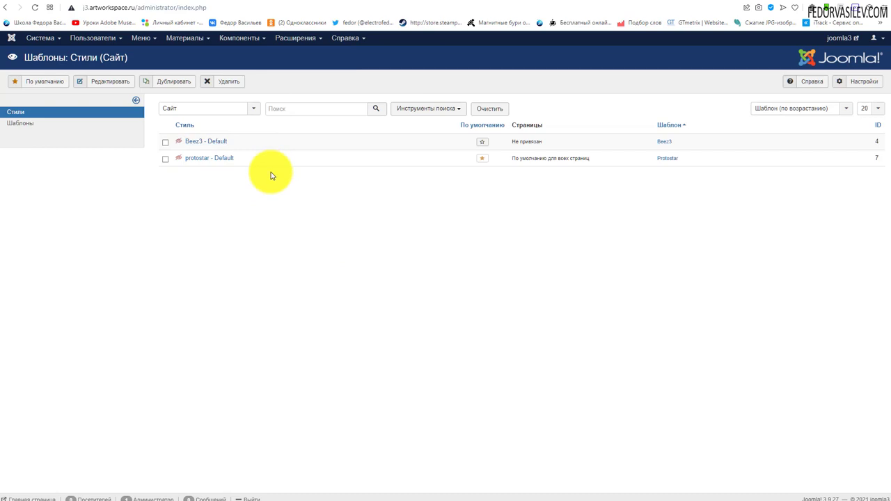
left_click(166, 162)
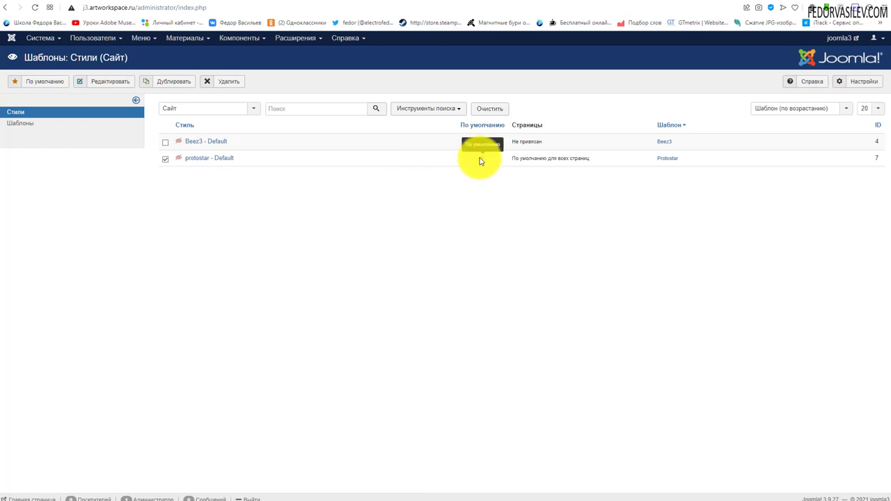
Step: Review the template styles for Панель управления, and return to the styles for Сайт
left_click(223, 108)
left_click(212, 130)
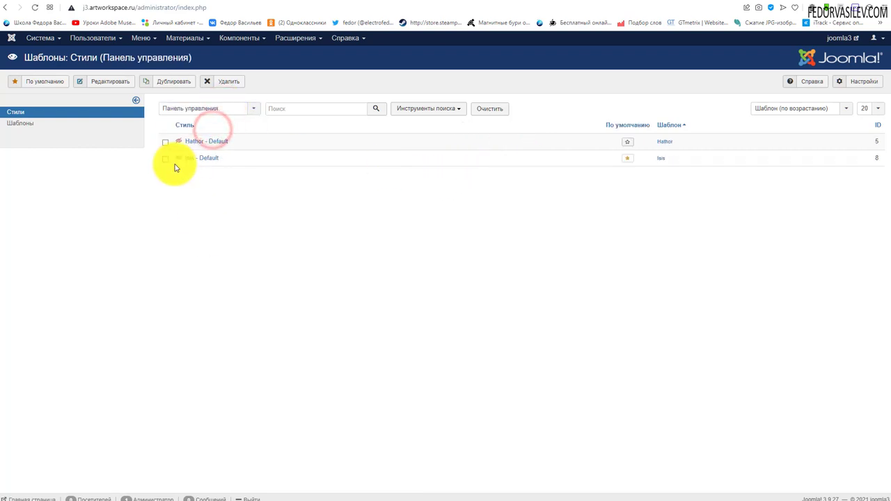
left_click(208, 115)
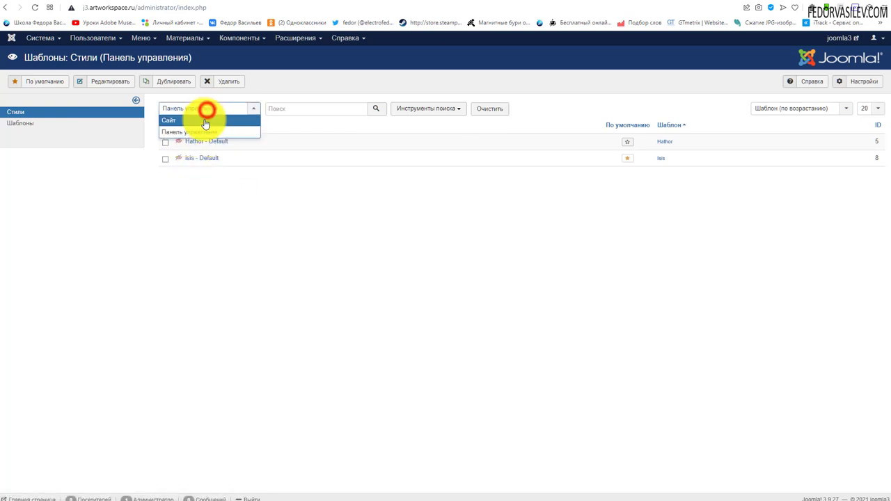
left_click(205, 120)
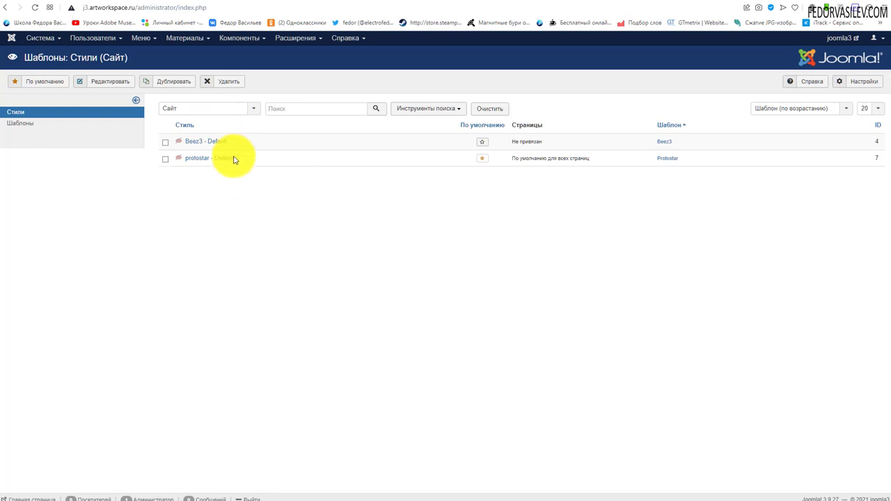
Step: Set URL routing (Маршрутизация URL) to Современная in the integration settings of the Материалы component
left_click(245, 40)
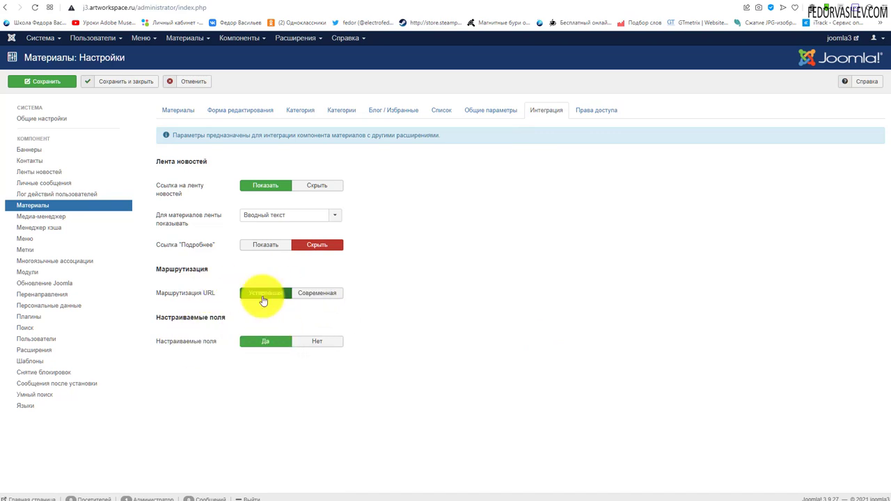
left_click(149, 7)
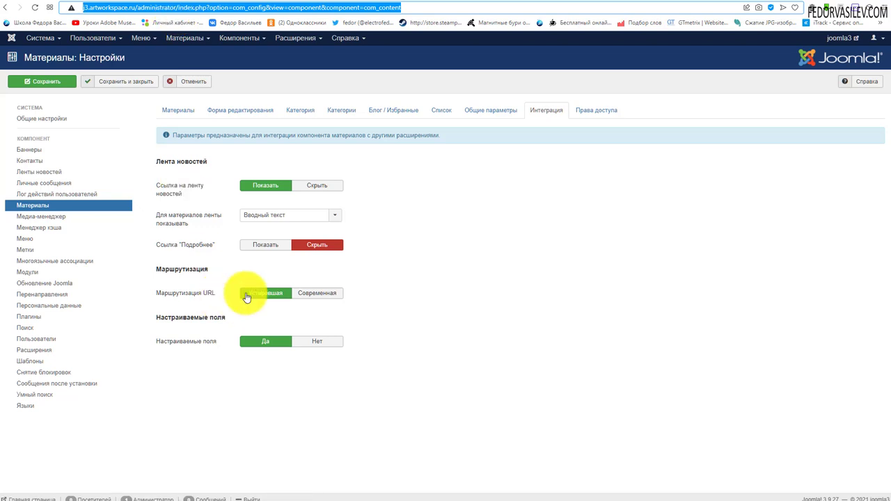
left_click(315, 294)
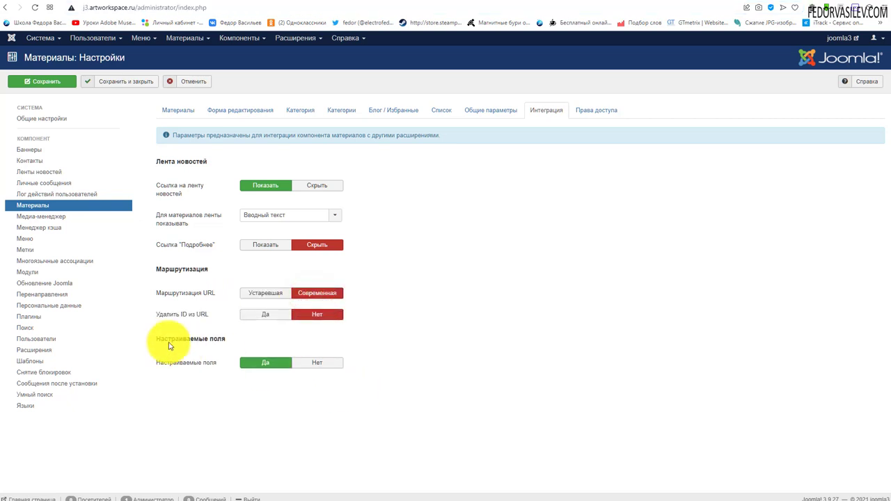
Step: Try setting Удалить ID из URL to Да in the Материалы integration settings, and leave the settings without saving
left_click(259, 317)
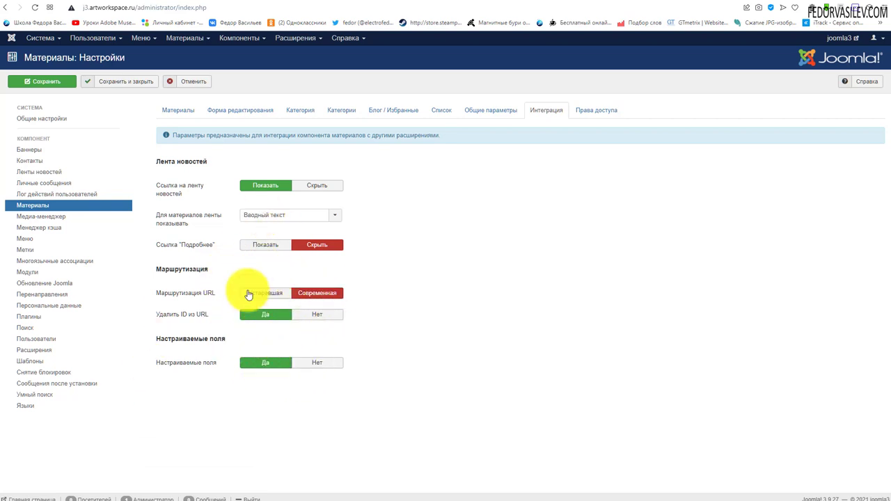
mouse_move(183, 312)
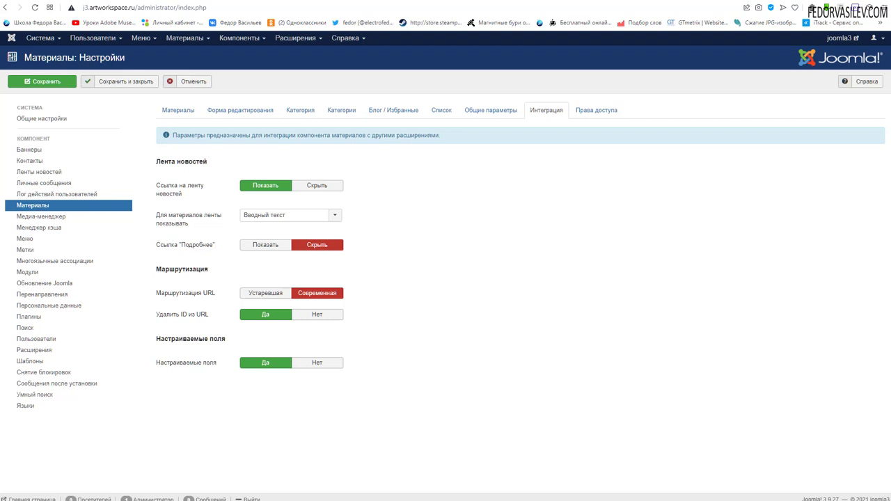
left_click(188, 82)
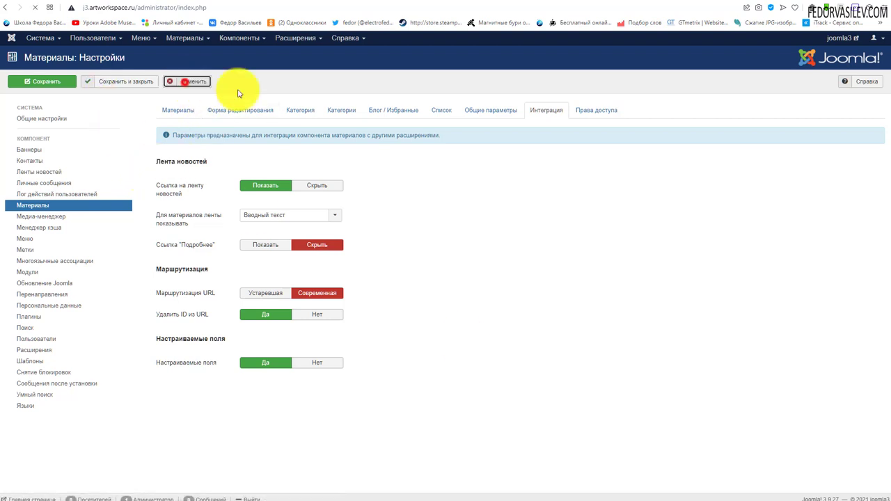
Step: Return to the control panel, and compare the installed Joomla version with the version offered in the update notice
left_click(48, 38)
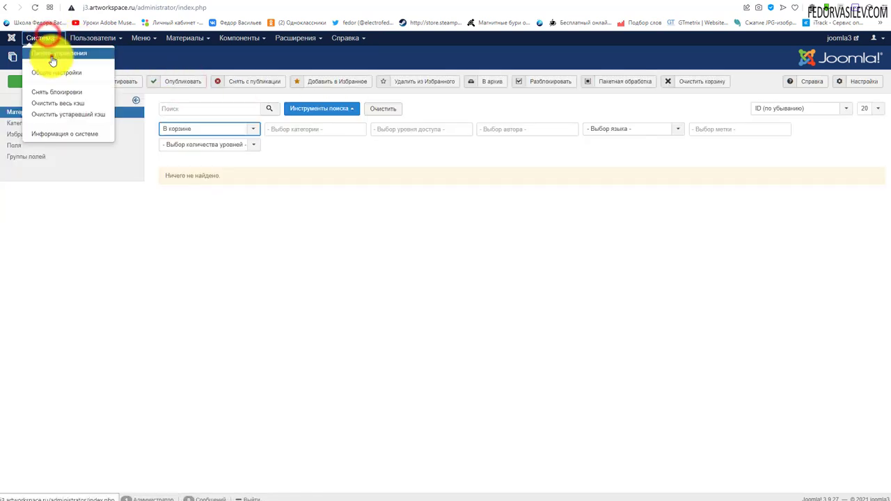
left_click(49, 58)
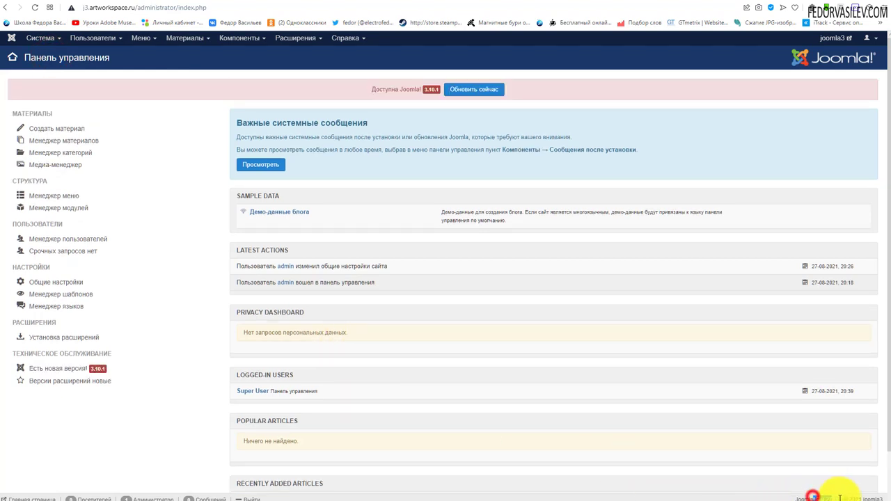
left_click_drag(812, 495, 841, 498)
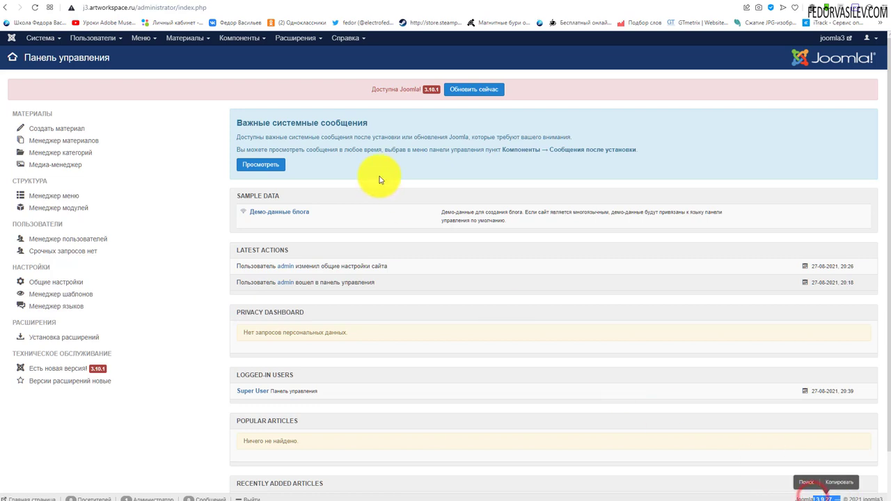
left_click(374, 90)
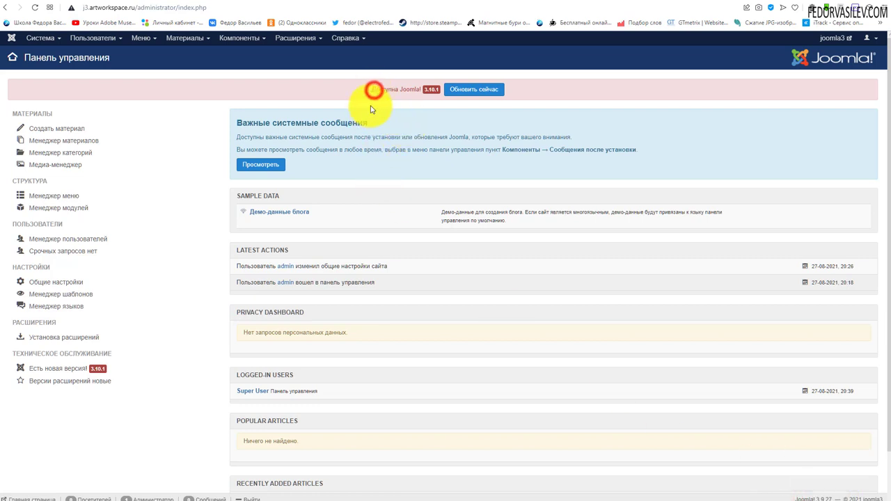
left_click_drag(377, 90, 437, 91)
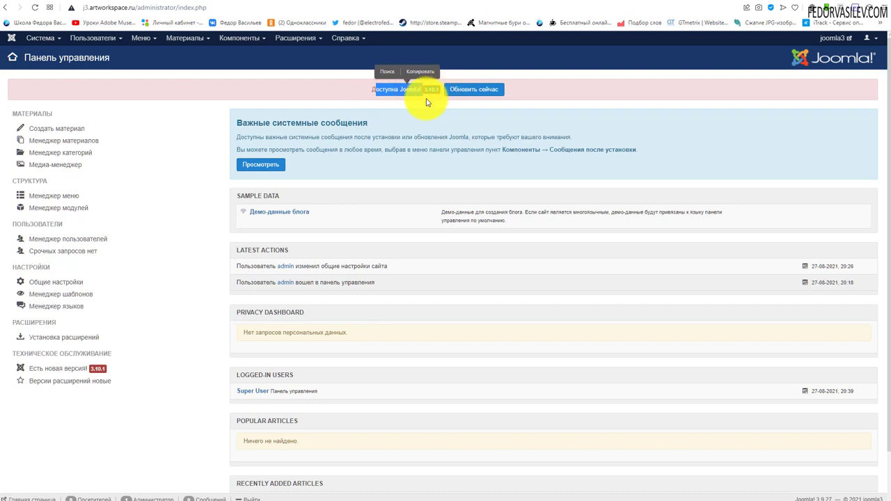
left_click(358, 89)
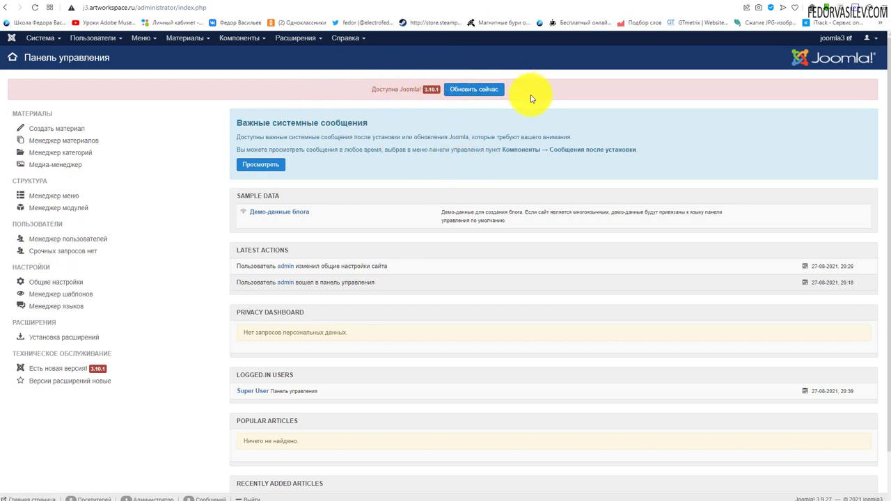
left_click_drag(388, 89, 435, 89)
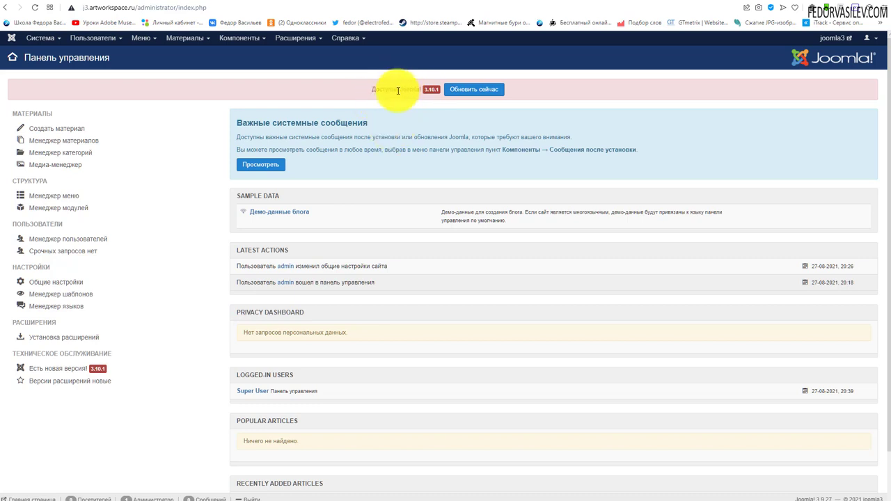
mouse_move(395, 90)
left_mouse_down()
mouse_move(422, 90)
mouse_move(398, 90)
left_mouse_up()
left_click(568, 80)
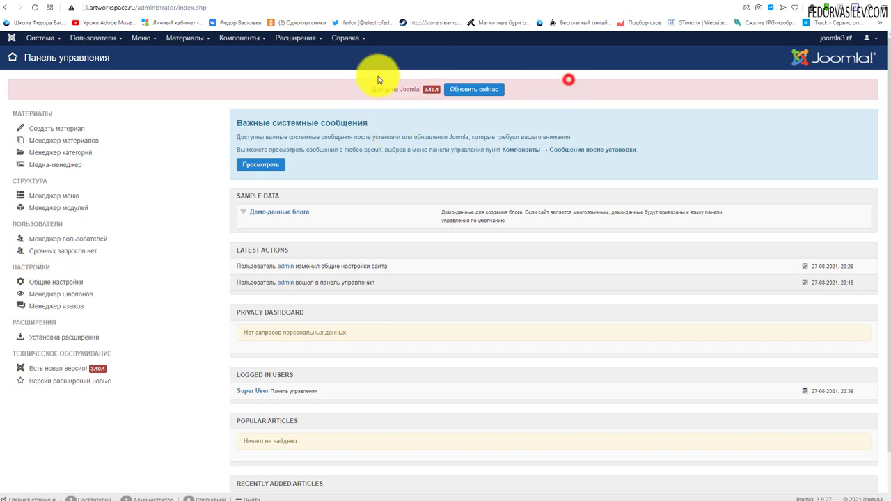
Step: Open the available Joomla update, compare the installed and latest versions, and update the site to 3.10.1
left_click(462, 89)
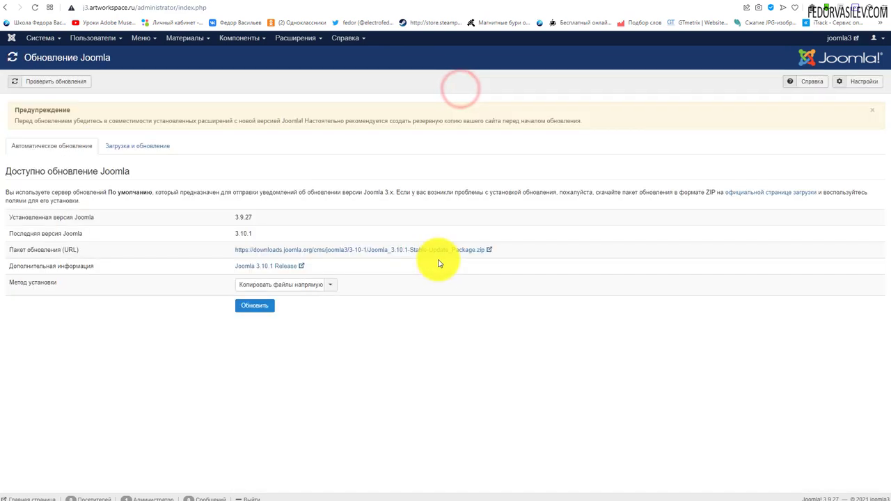
double_click(250, 217)
double_click(245, 234)
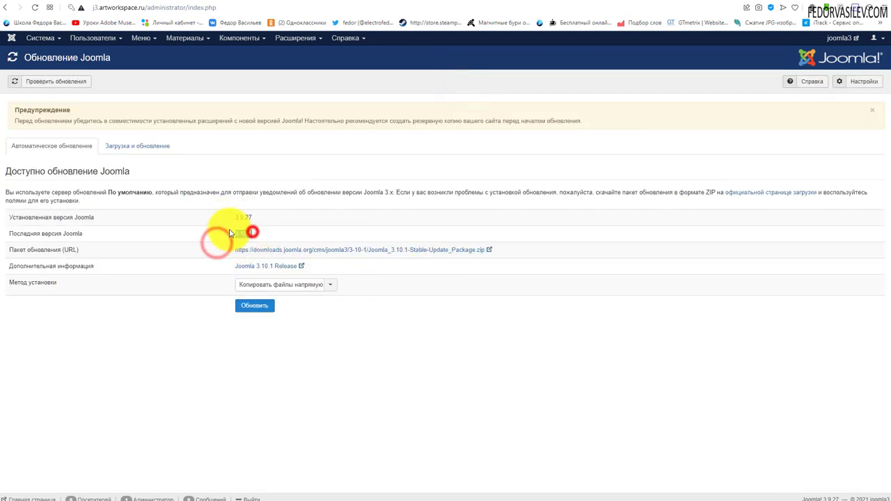
left_click(242, 311)
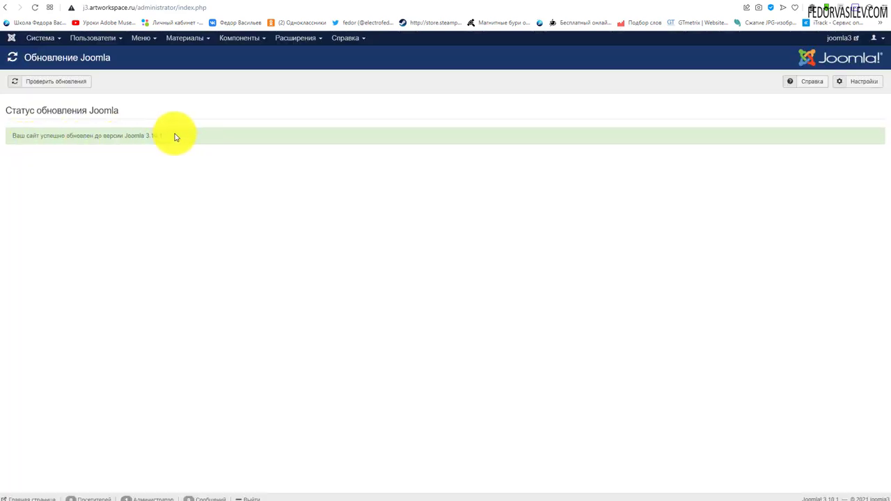
left_click_drag(175, 135, 125, 134)
left_click(187, 175)
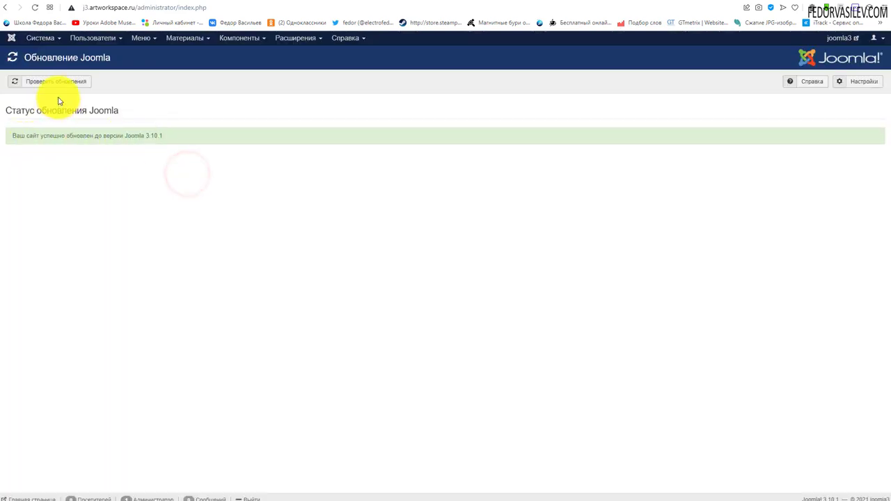
Step: Return to the control panel, reload the public site, and open its home page to check it after the update
left_click(43, 36)
left_click(49, 54)
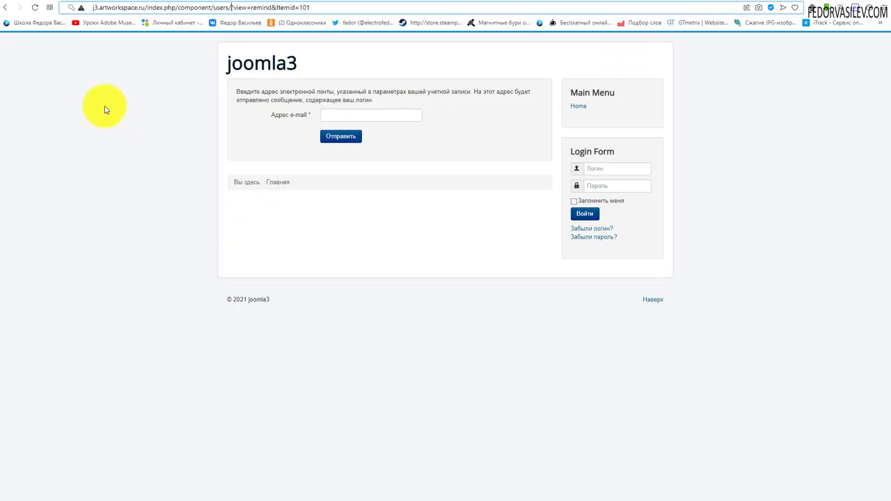
left_click(34, 7)
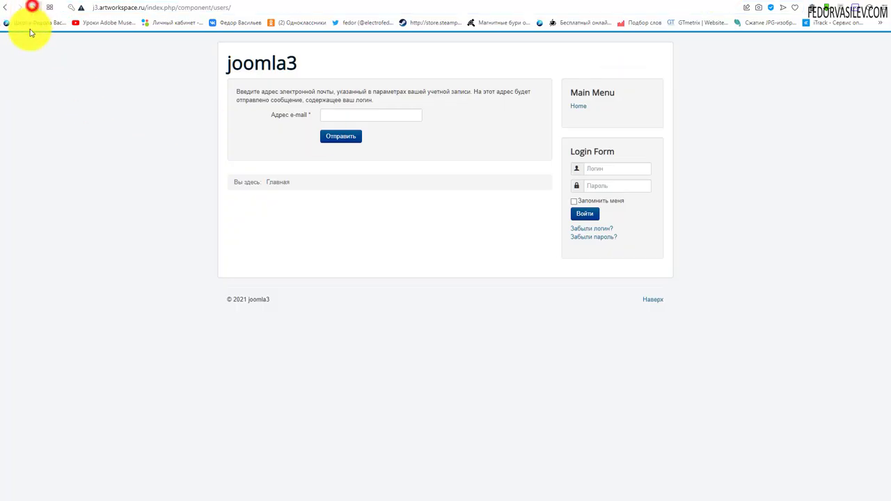
left_click(265, 64)
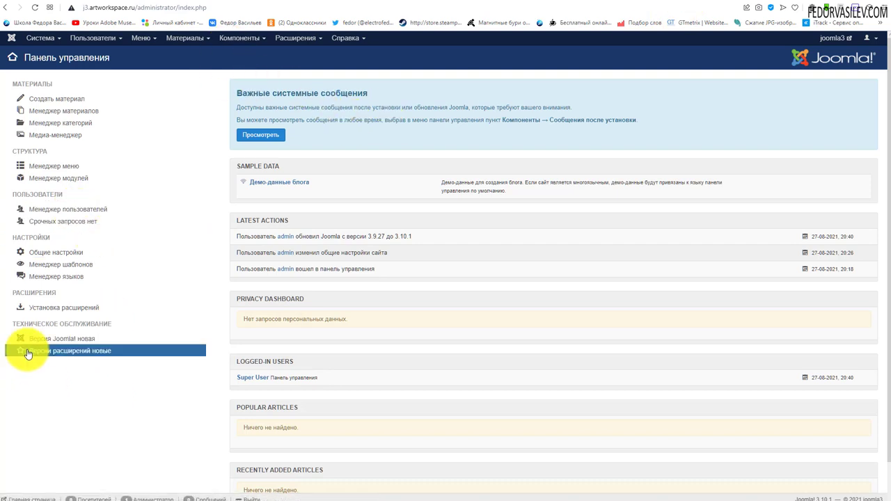
Step: Set the update server (Сервер обновлений) to Joomla! Next in the Joomla update settings, and save and close them
left_click(78, 341)
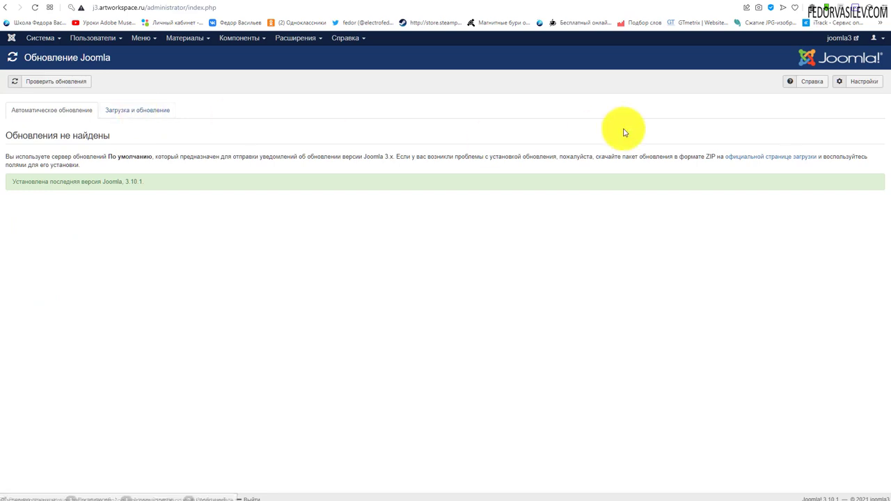
left_click(852, 84)
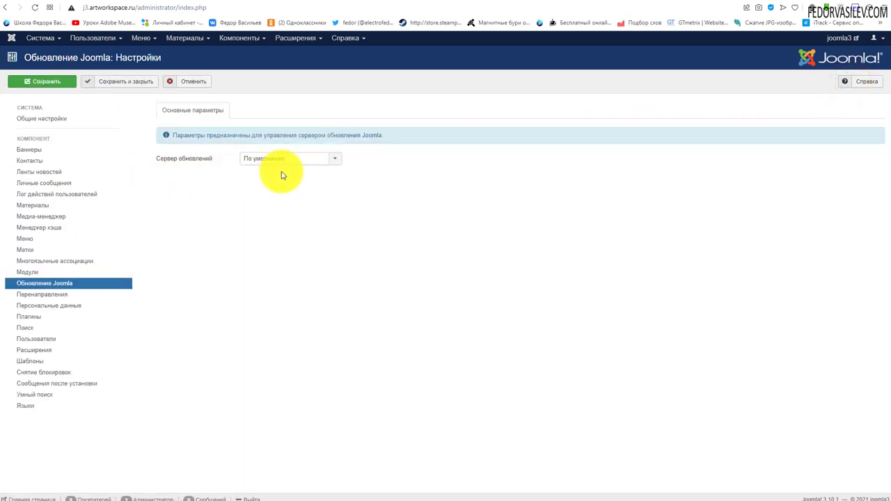
left_click(264, 161)
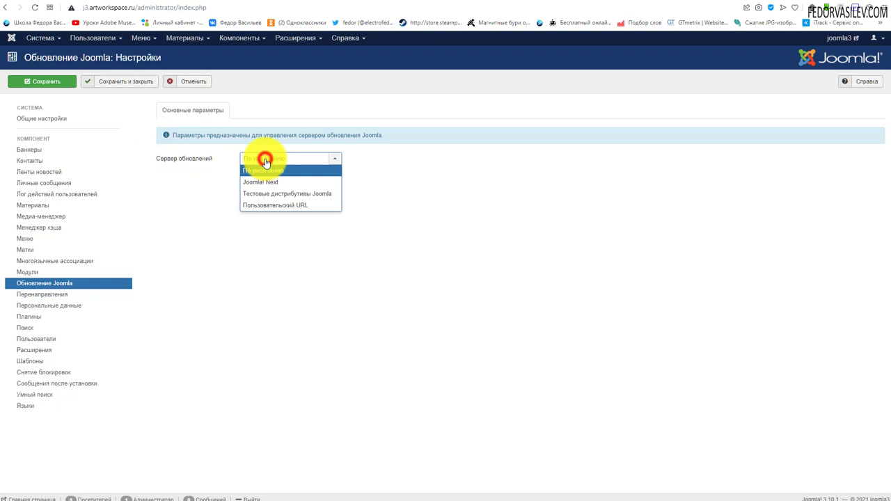
left_click(307, 183)
left_click(135, 81)
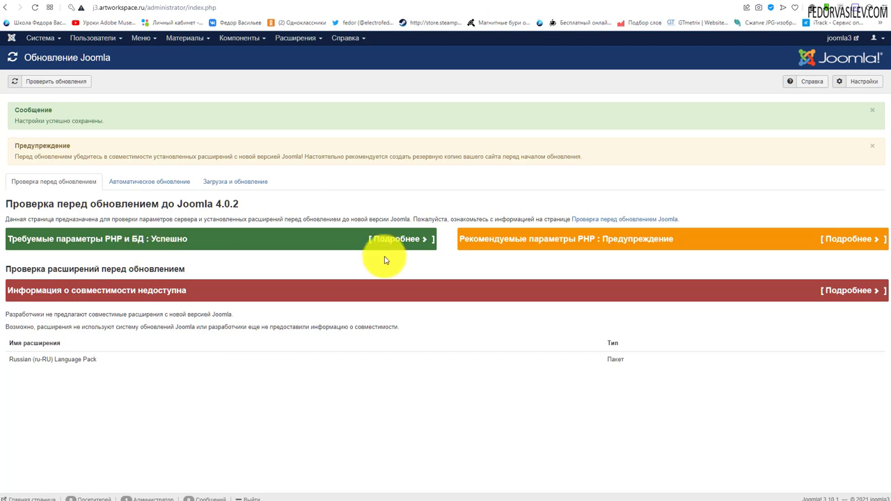
Step: Expand the required PHP and database parameters in the Joomla 4.0.2 pre-update check, review each requirement, and collapse them
left_click(401, 243)
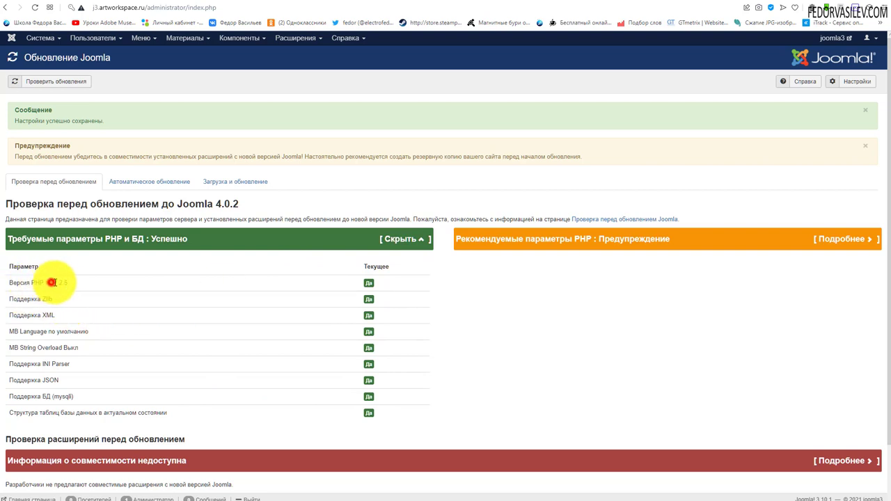
left_click_drag(25, 300, 78, 401)
left_click(369, 360)
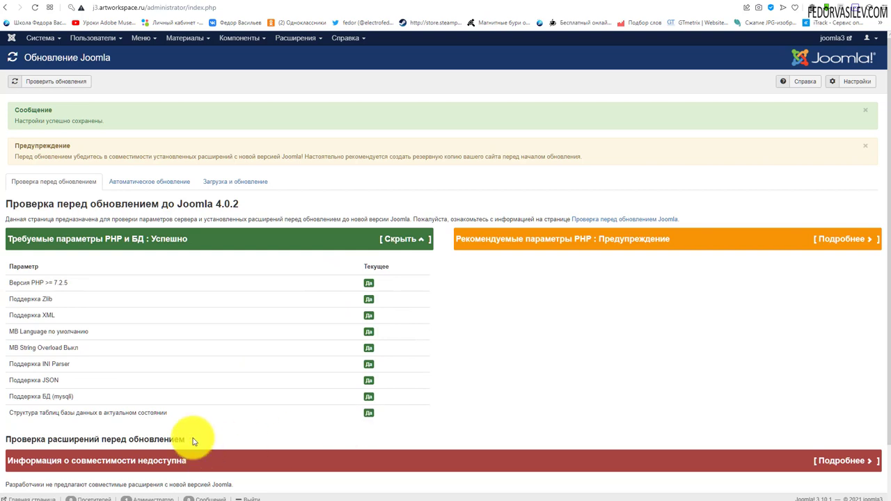
left_click_drag(171, 415, 56, 308)
left_click(179, 337)
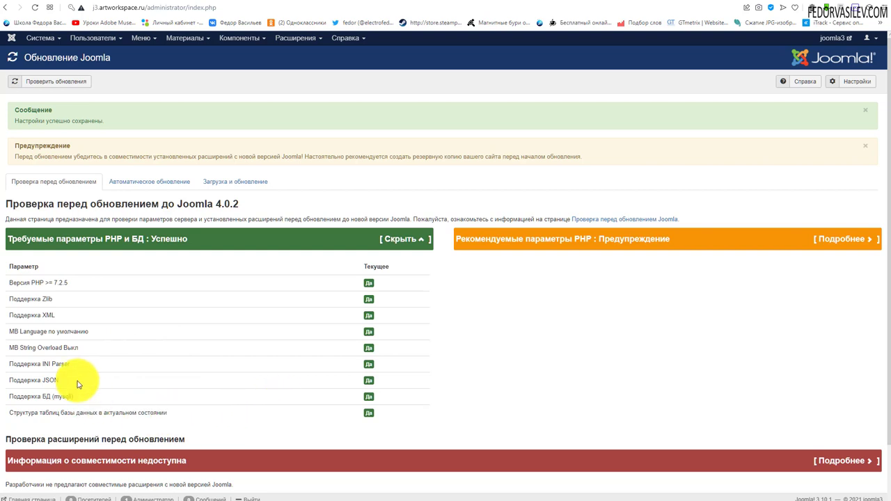
left_click_drag(82, 346, 9, 354)
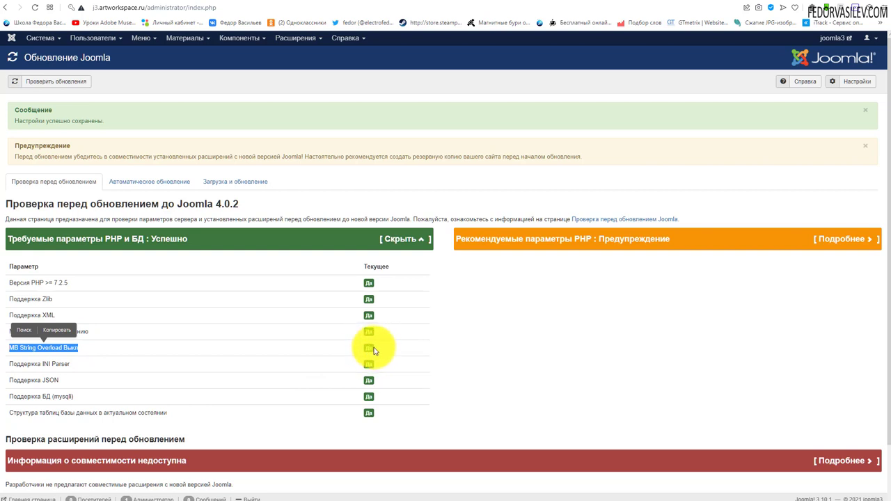
left_click_drag(87, 346, 9, 353)
left_click(91, 343)
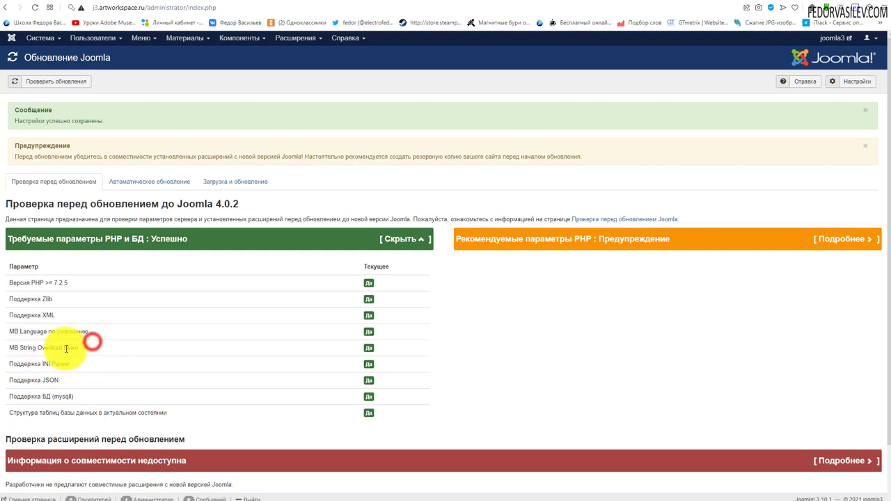
left_click_drag(66, 283, 43, 283)
left_click(103, 281)
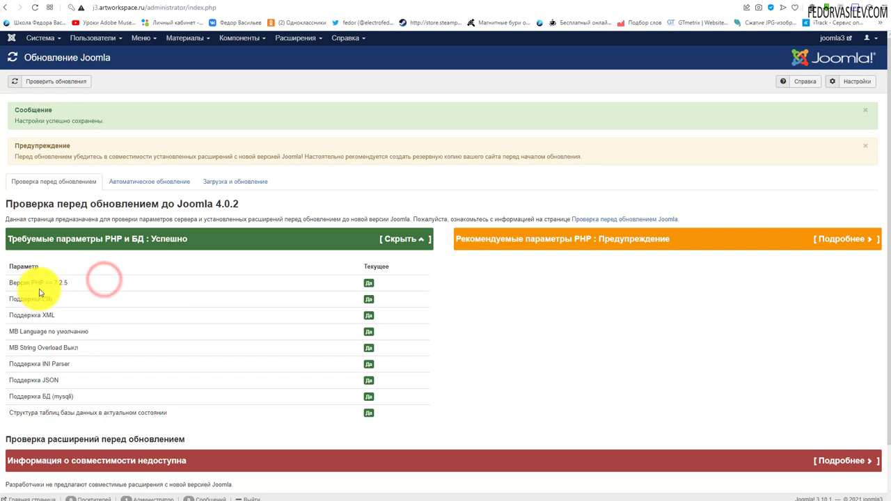
left_click_drag(72, 285, 70, 284)
left_click(115, 282)
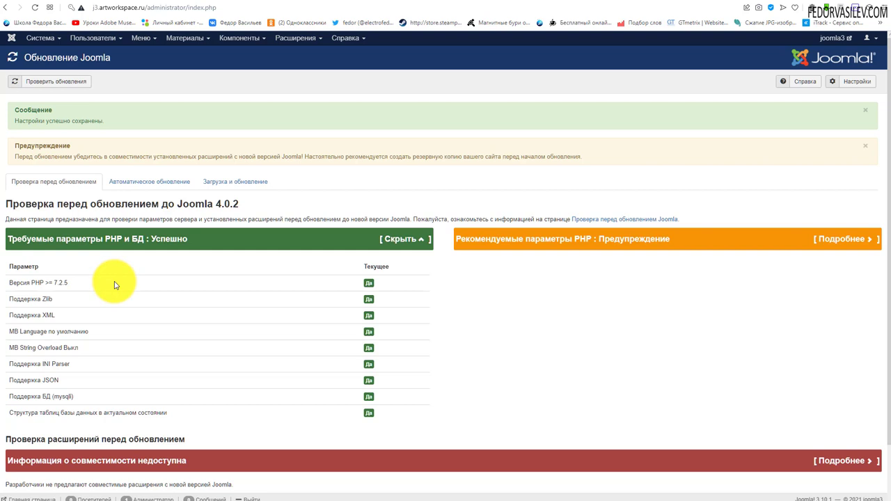
left_click(400, 239)
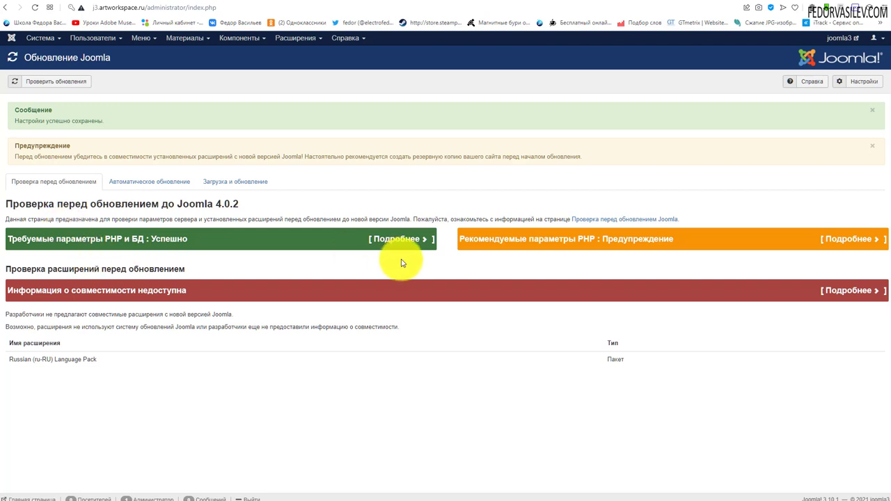
Step: Expand the recommended PHP parameters, compare their recommended and current values, and collapse the section
left_click(848, 241)
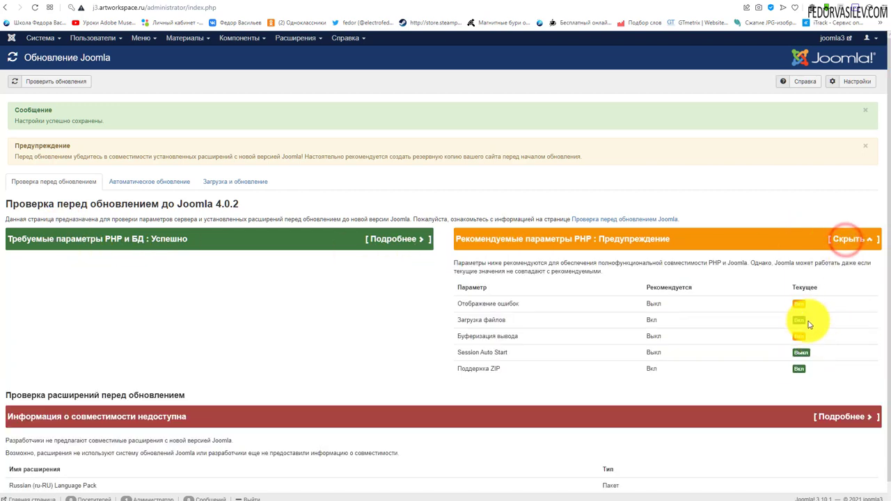
left_click(616, 330)
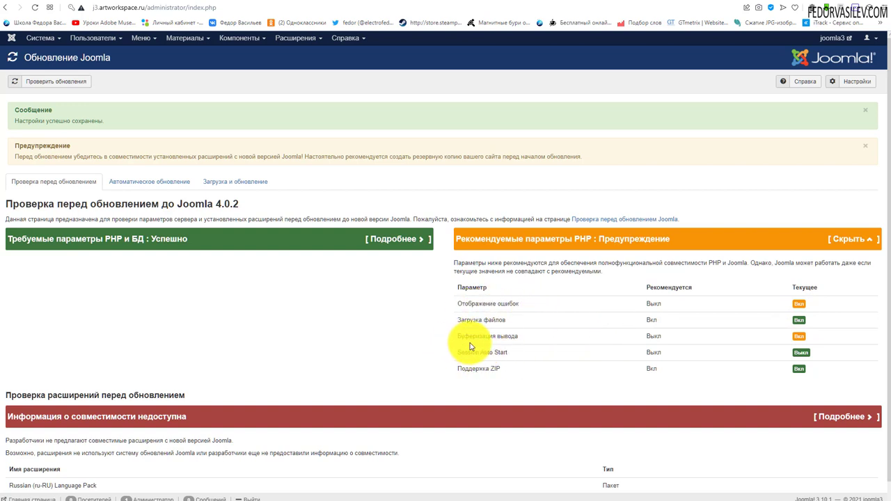
left_click_drag(512, 369, 458, 295)
left_click(513, 320)
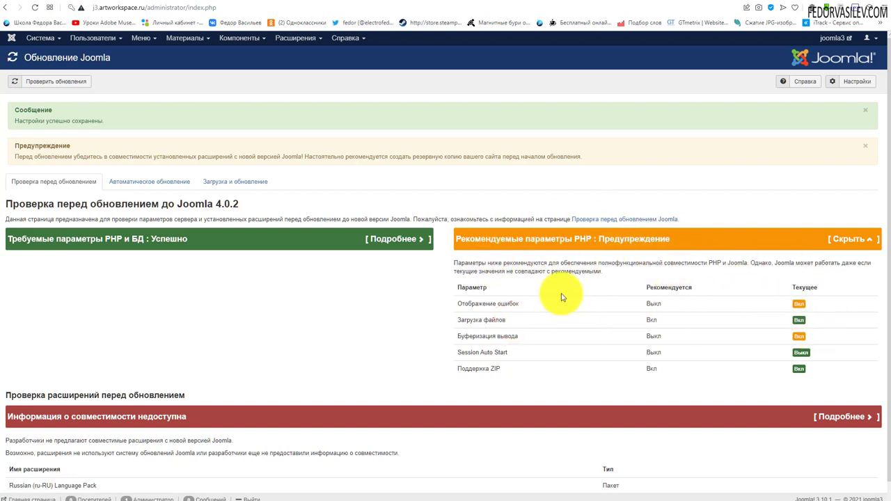
left_click(850, 240)
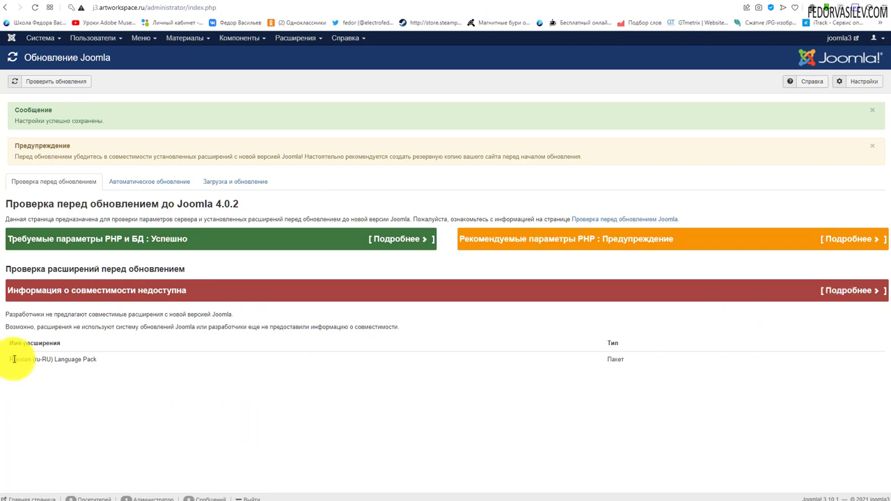
Step: Examine the Russian (ru-RU) Language Pack's compatibility details and the target Joomla version in the pre-update check
left_click_drag(20, 359, 96, 359)
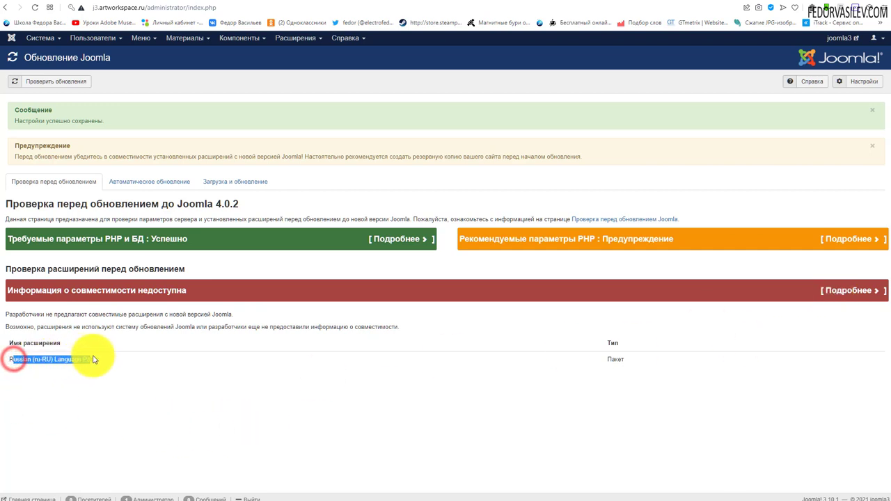
left_click(149, 370)
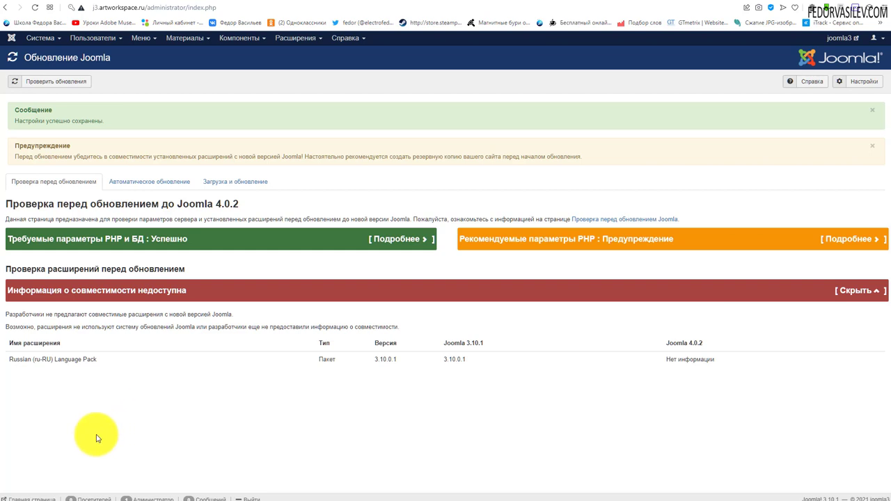
left_click(855, 291)
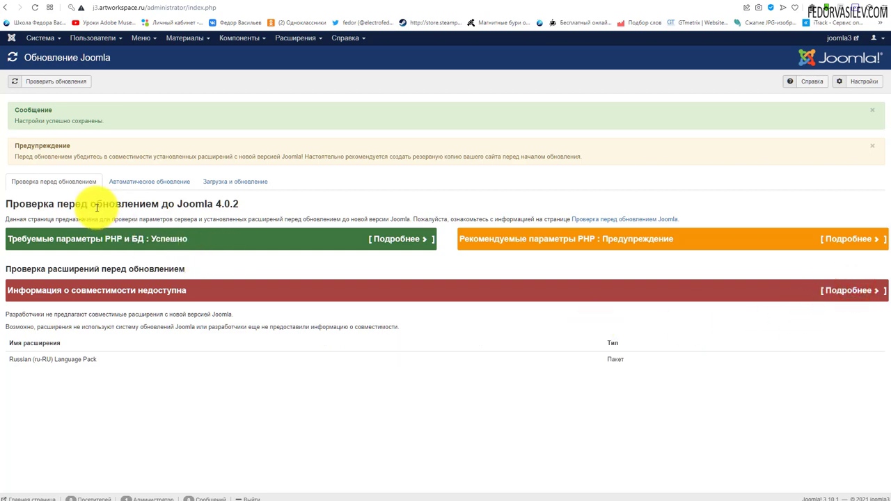
left_click_drag(246, 204, 201, 202)
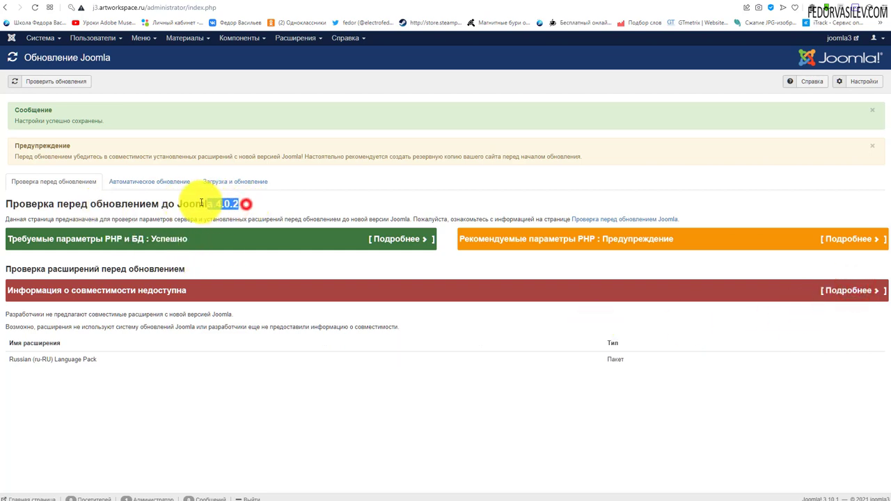
left_click(271, 208)
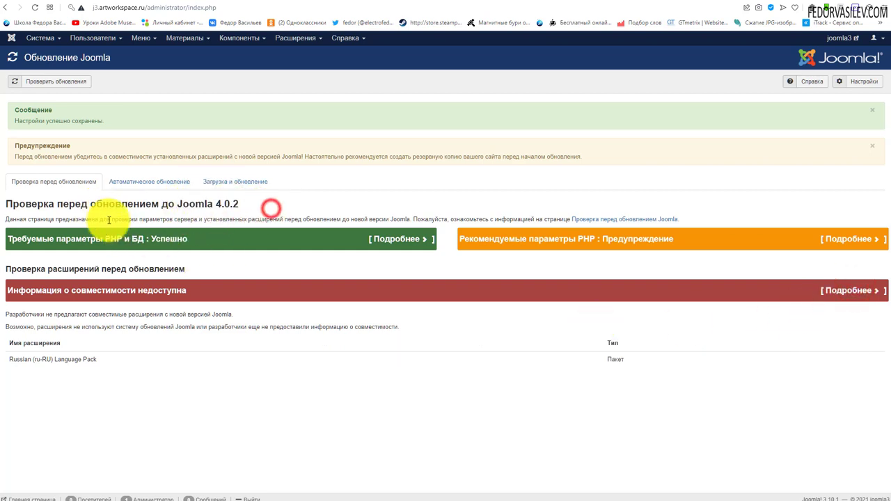
Step: Compare the installed and latest Joomla versions under automatic update (Автоматическое обновление), and update the site to Joomla 4.0.2
left_click(155, 185)
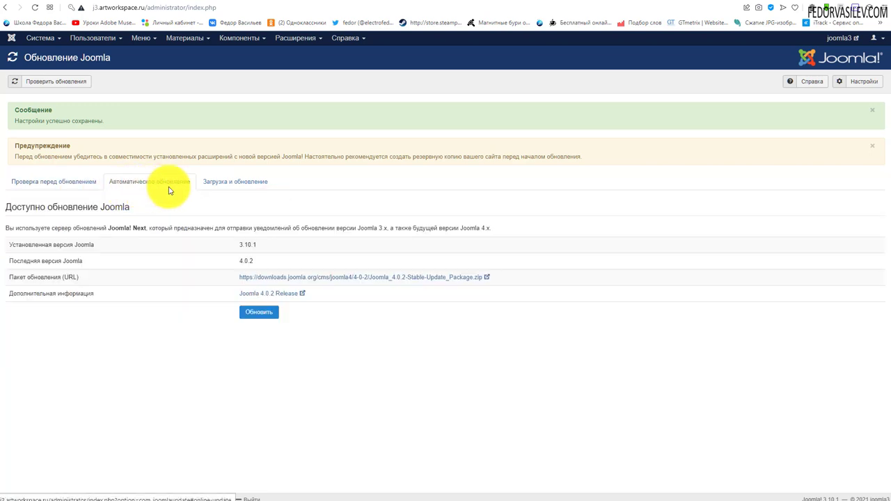
double_click(254, 244)
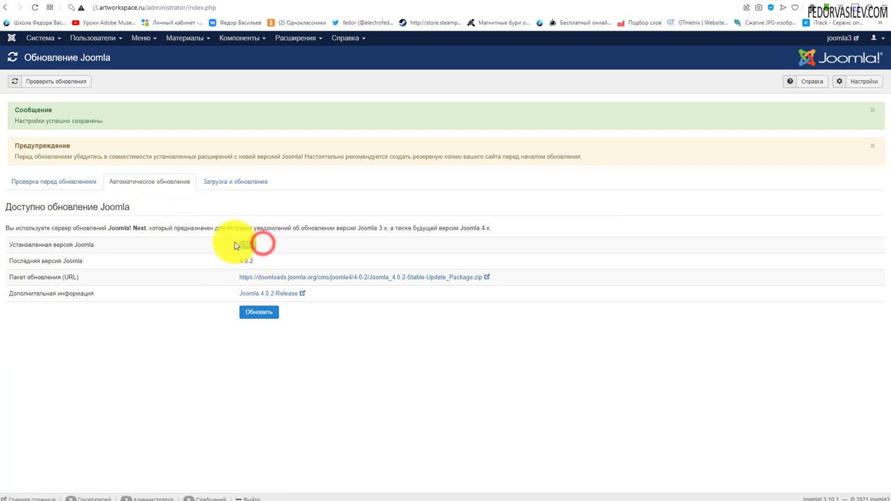
triple_click(268, 261)
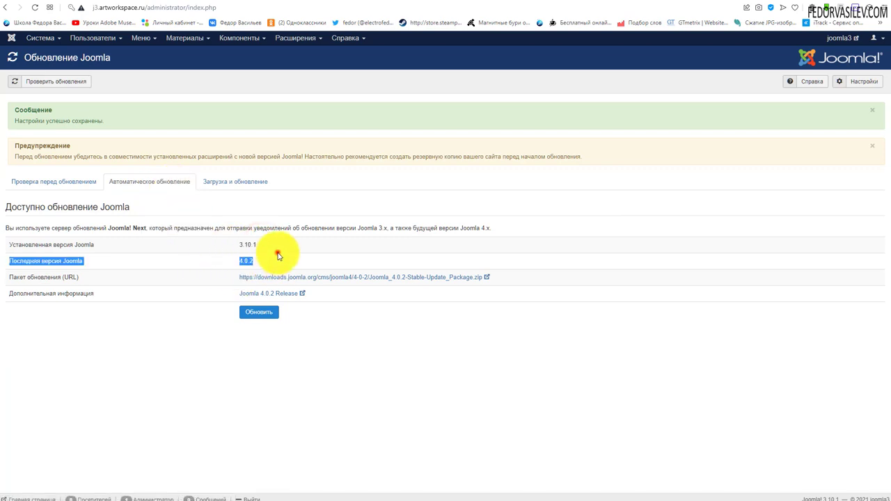
left_click(214, 261)
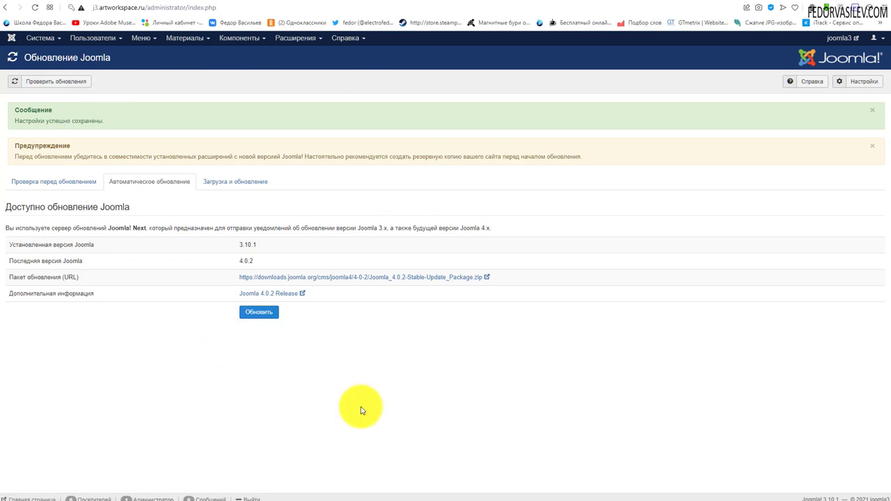
left_click(259, 312)
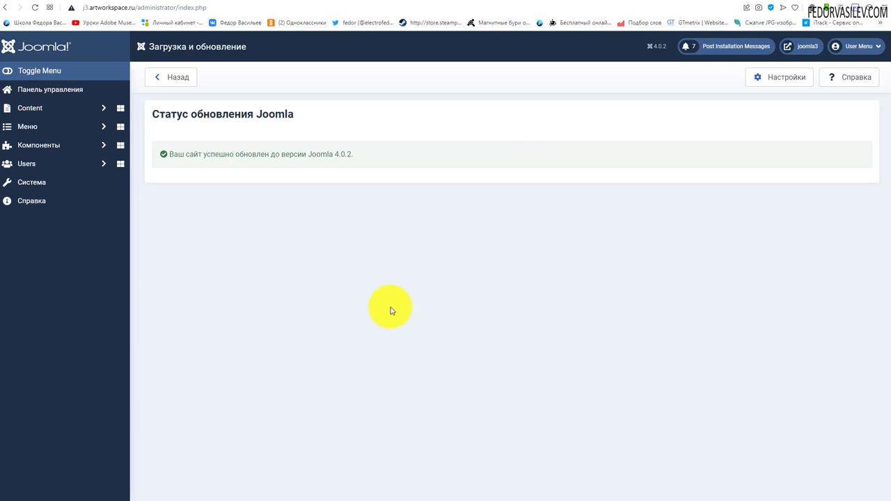
Step: Read the Joomla update status message, and reload the public site to check how its home page looks
left_click_drag(197, 152, 284, 152)
left_click(303, 232)
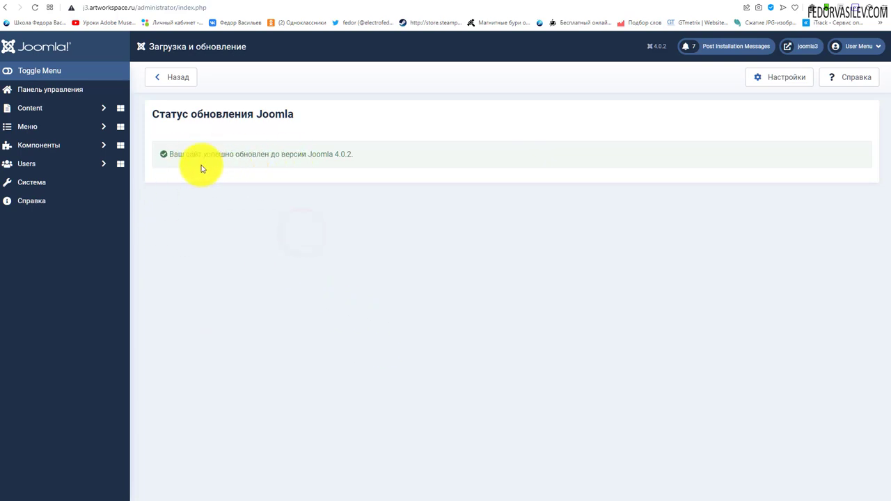
left_click(355, 154)
double_click(350, 154)
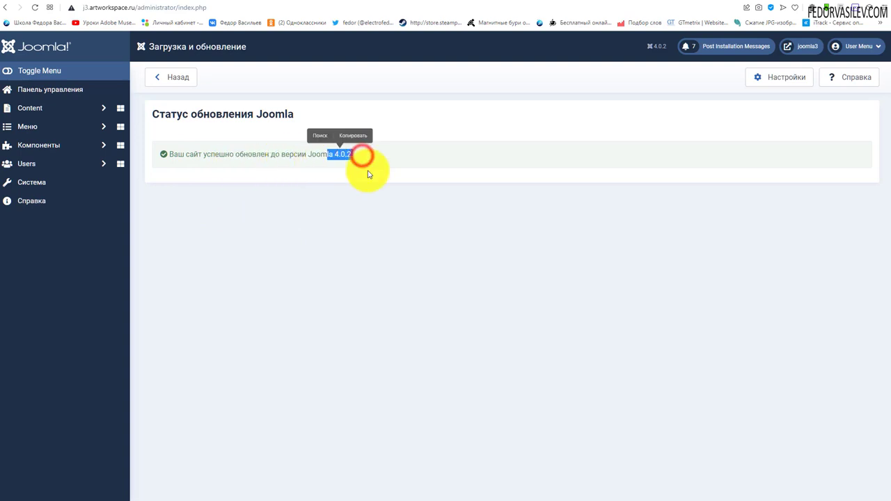
left_click(521, 160)
left_click(731, 3)
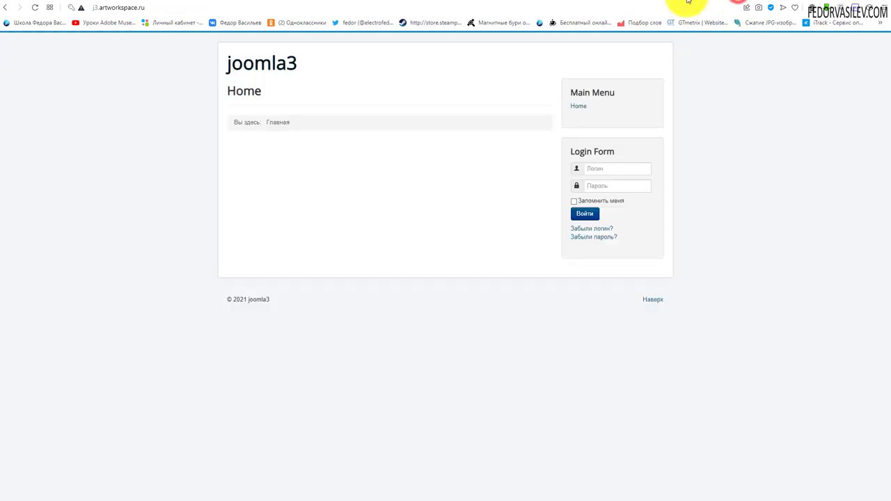
left_click(35, 7)
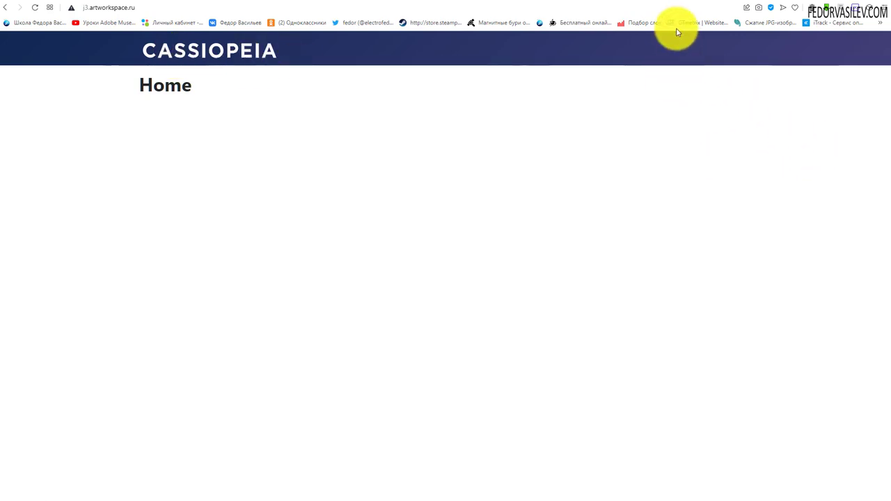
Step: Return to the administration dashboard and update the outdated Russian language package and the Search Extension Package
left_click(677, 2)
left_click(52, 90)
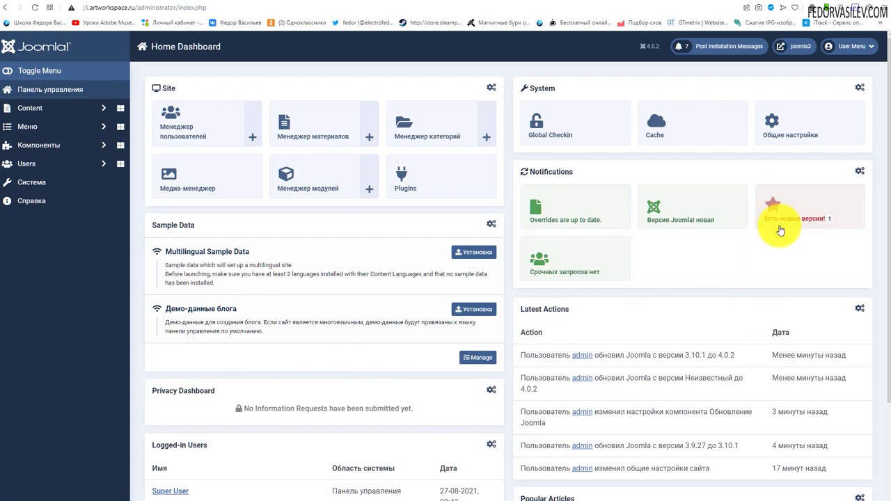
left_click(782, 213)
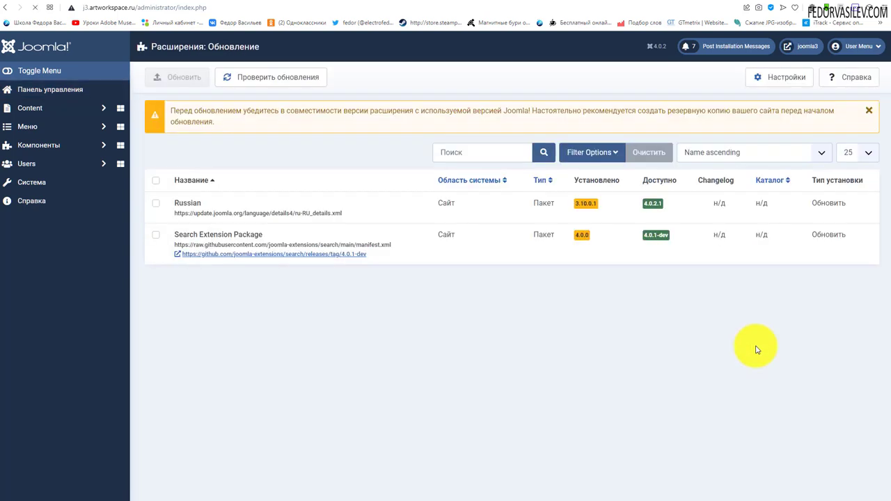
left_click(156, 202)
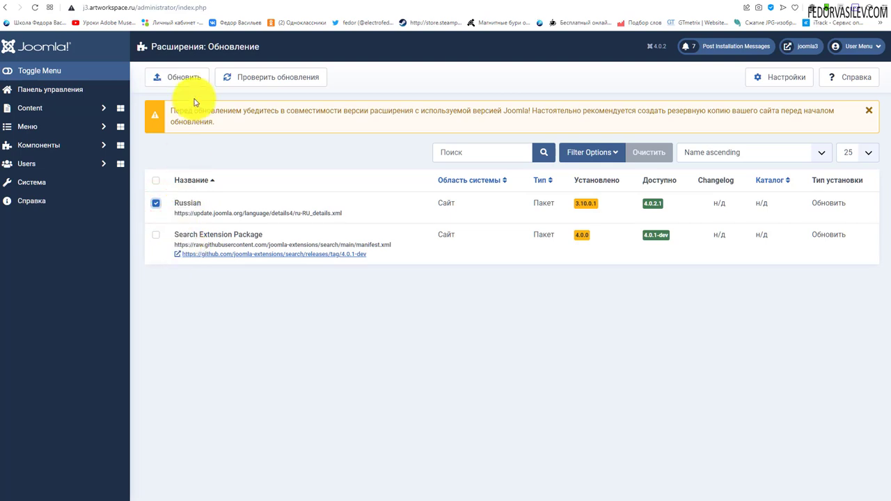
left_click(186, 79)
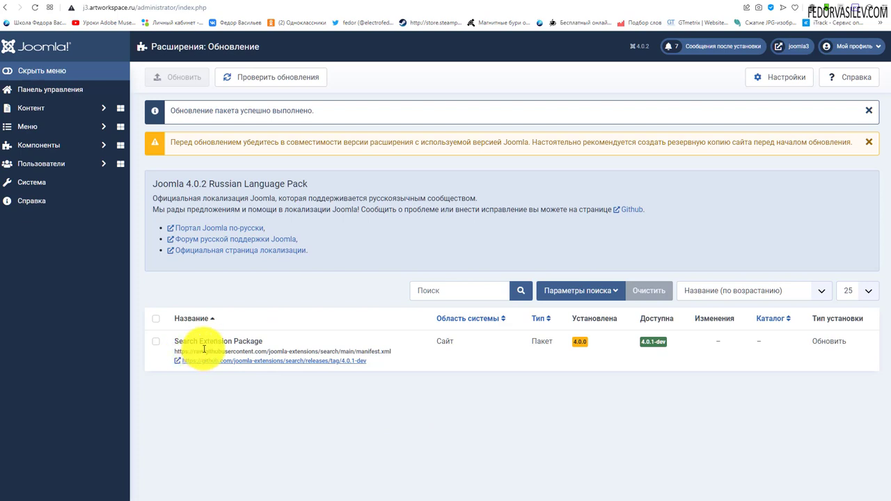
left_click(158, 342)
left_click(184, 81)
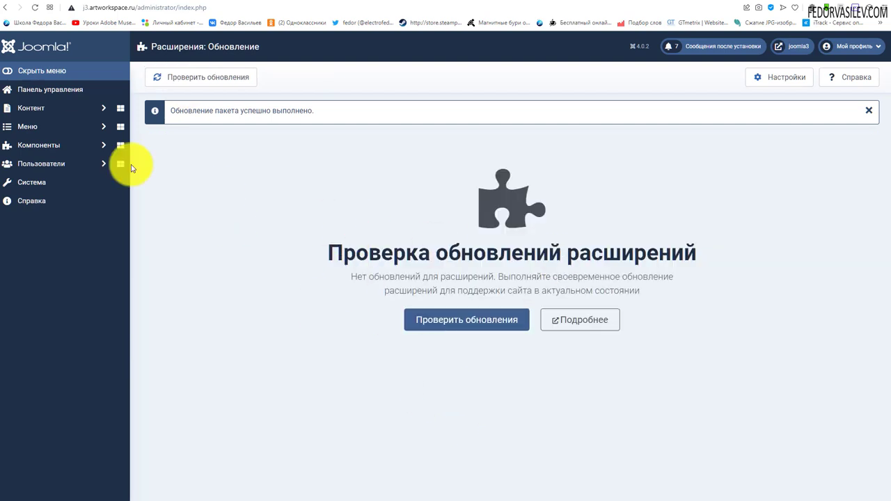
Step: Open the system's database check (Проверка базы данных), review the table structure status for Joomla! CMS, and return to the control panel
left_click(55, 90)
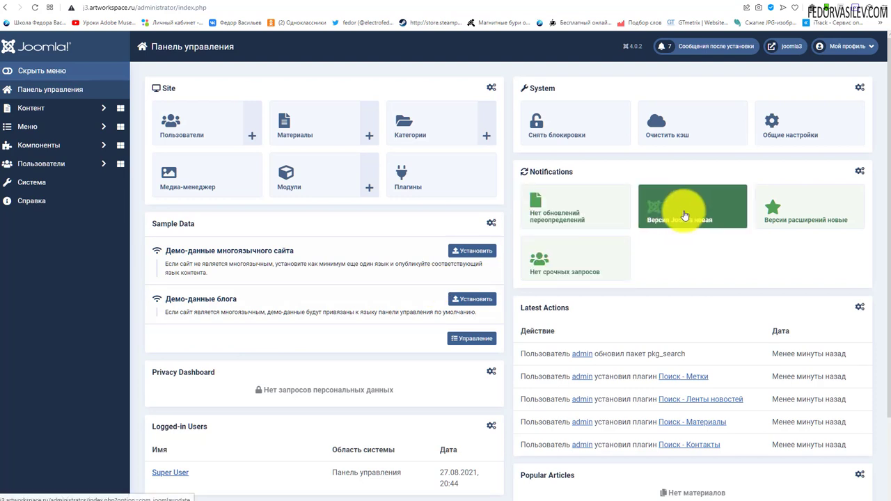
left_click(10, 182)
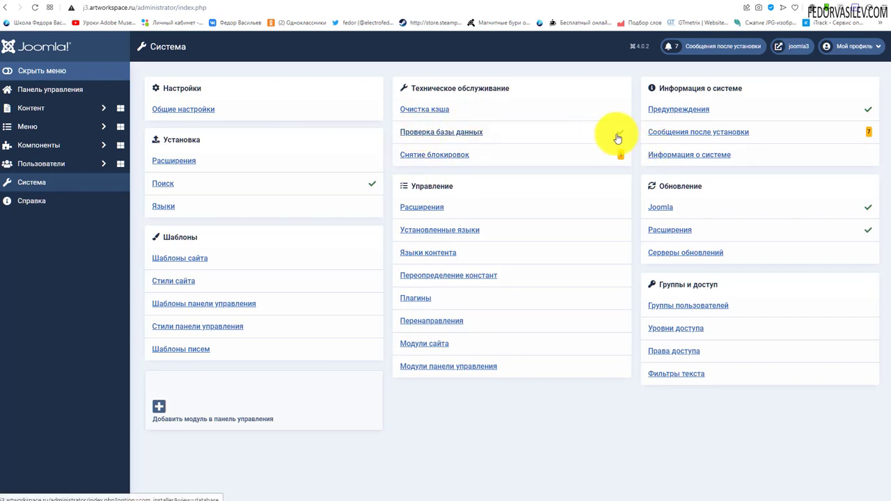
left_click(471, 132)
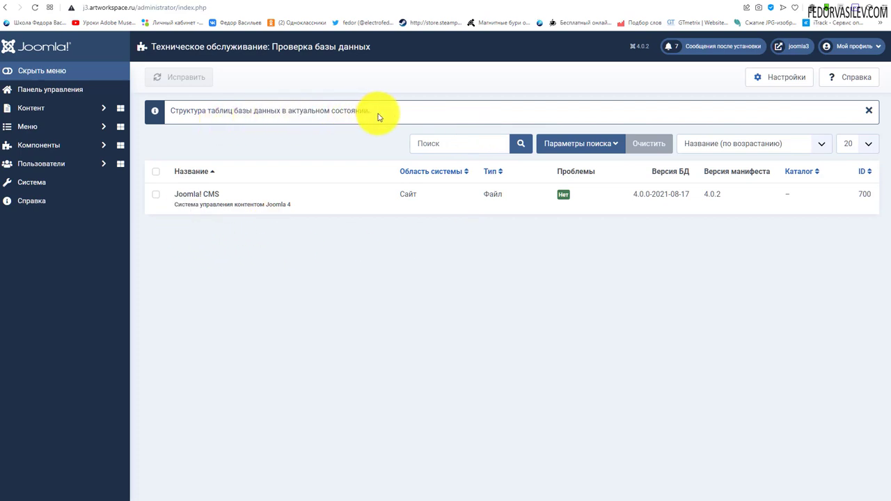
left_click_drag(376, 113, 183, 116)
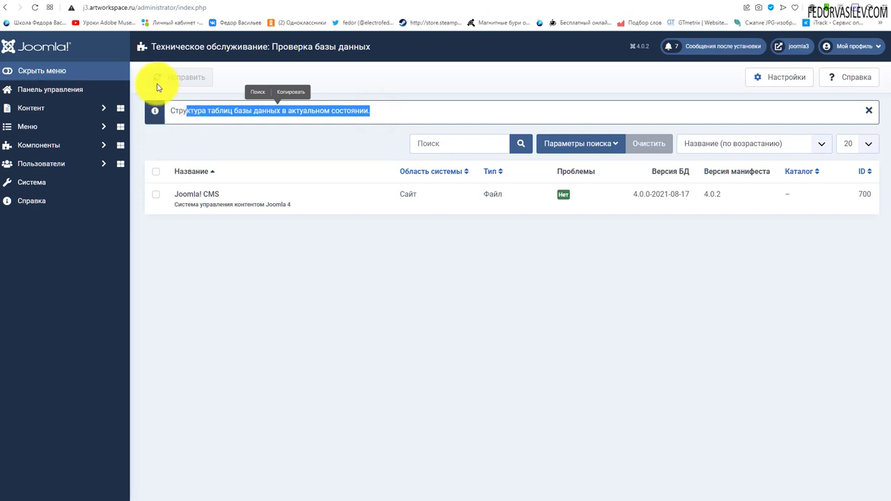
left_click(156, 171)
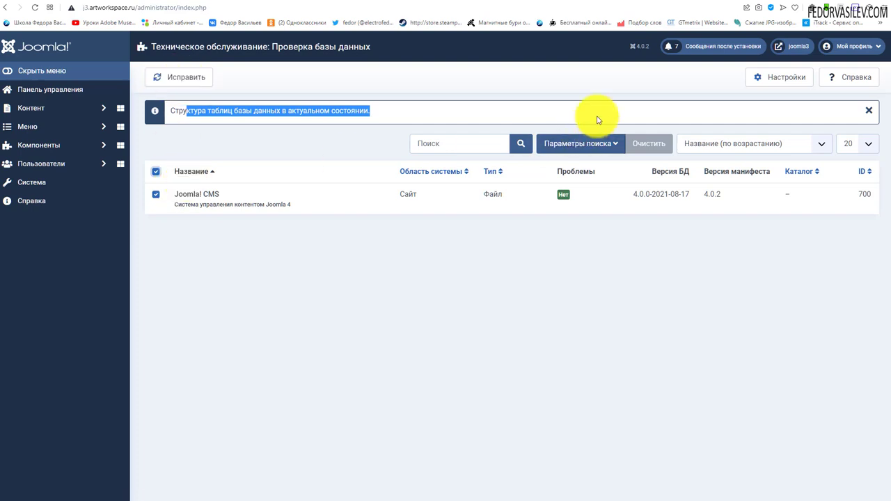
left_click(50, 90)
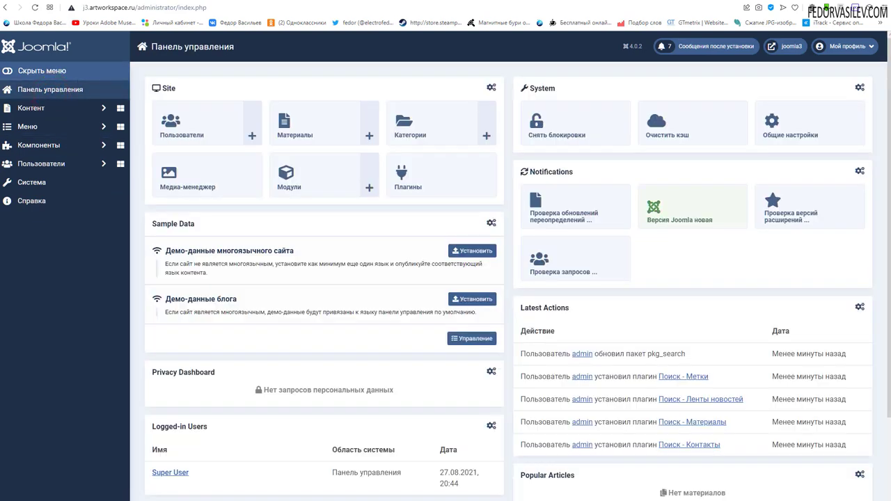
scroll(307, 331, "down", 2)
scroll(286, 348, "up", 2)
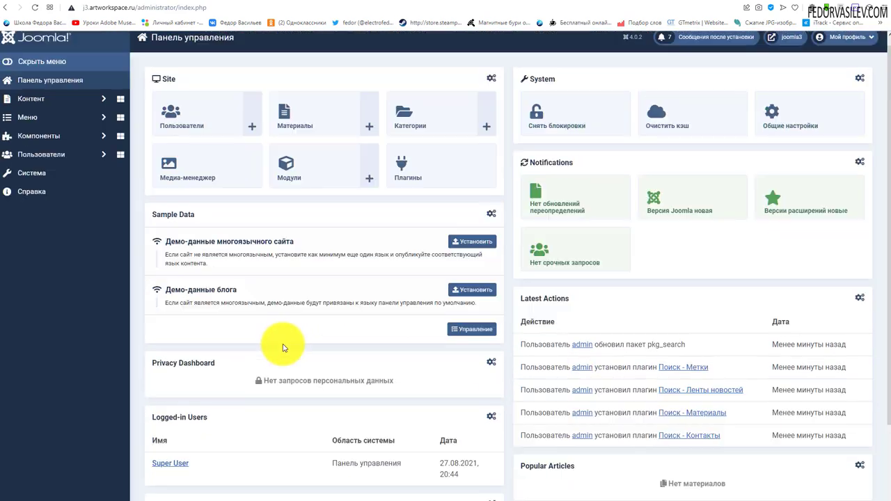
Step: Set error reporting (Сообщения об ошибках) to По умолчанию для системы in the global server settings, and save and close them
left_click(35, 175)
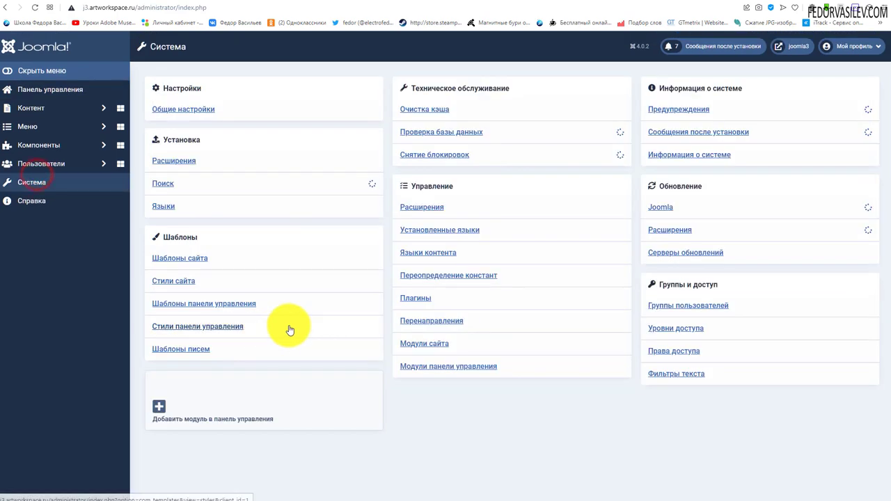
left_click(202, 110)
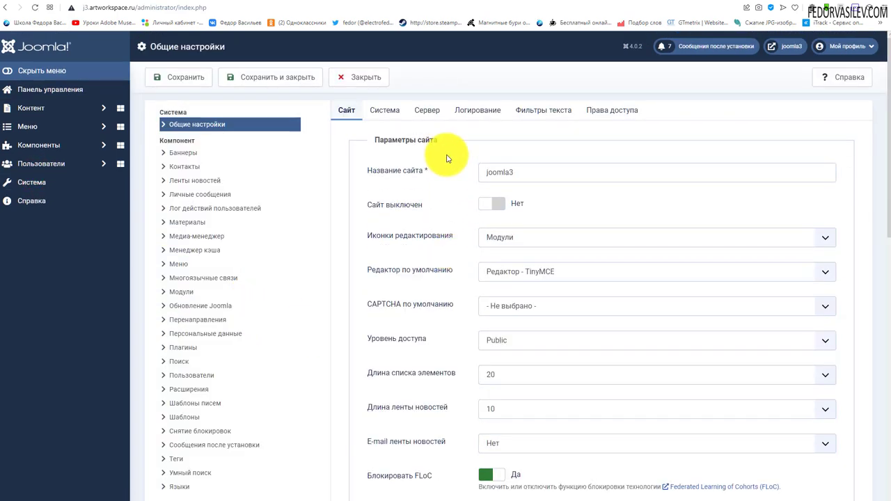
left_click(427, 110)
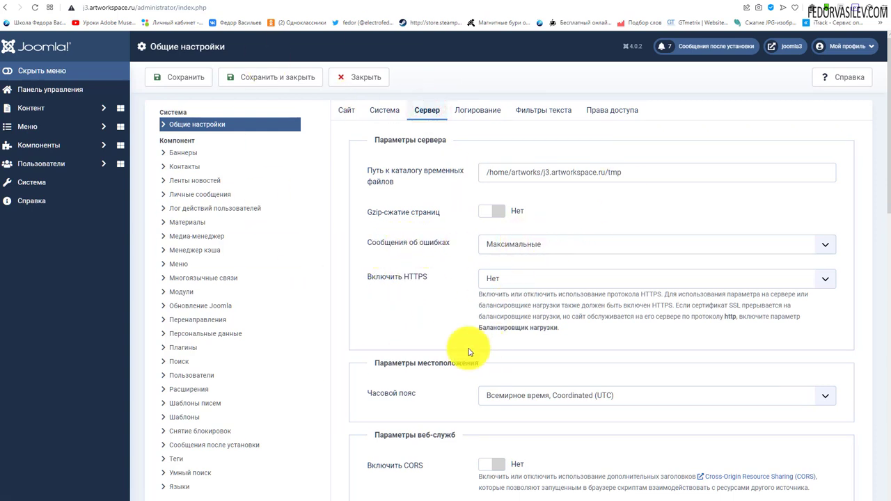
left_click(529, 244)
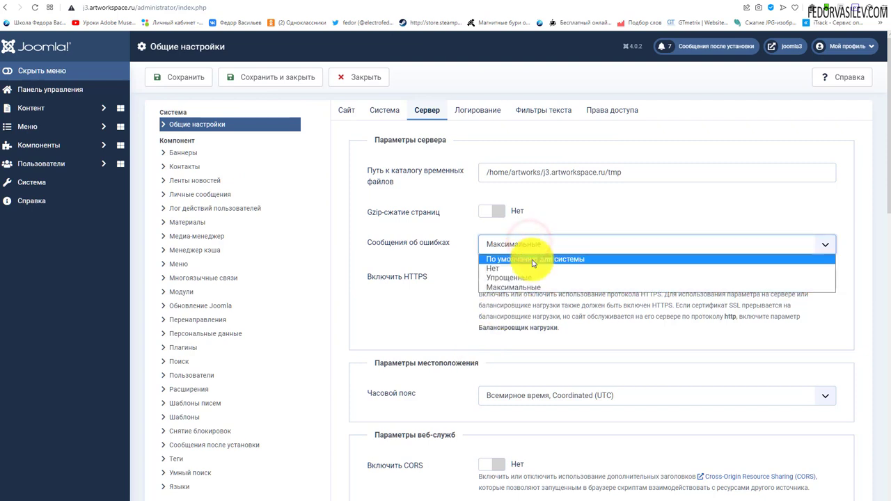
left_click(533, 260)
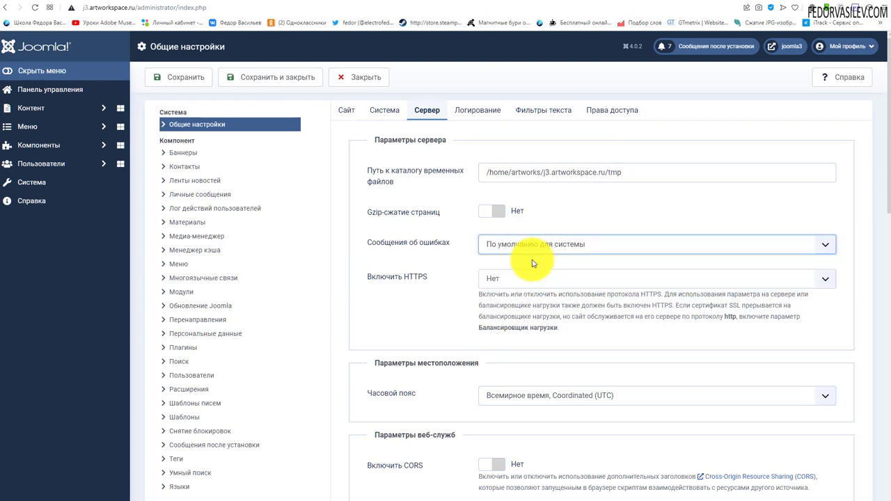
left_click(262, 77)
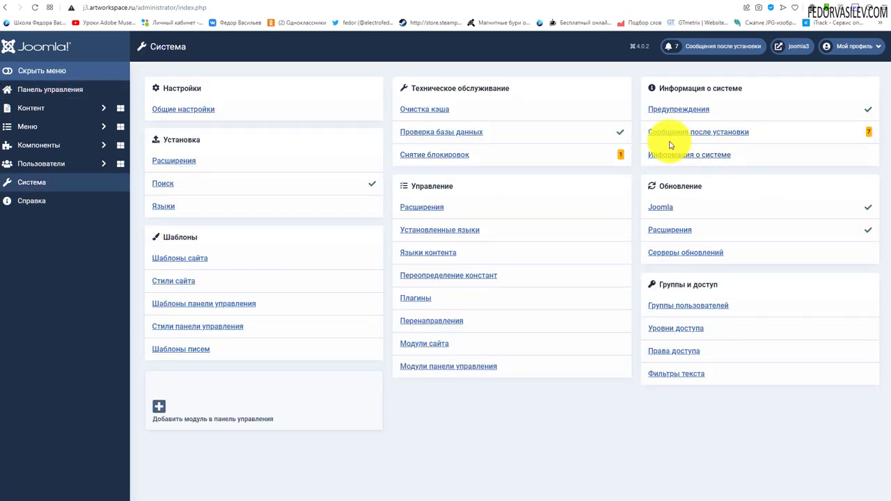
Step: Unlock all checked-out items in the zacqv_extensions table through the Снятие блокировок maintenance page
left_click(424, 157)
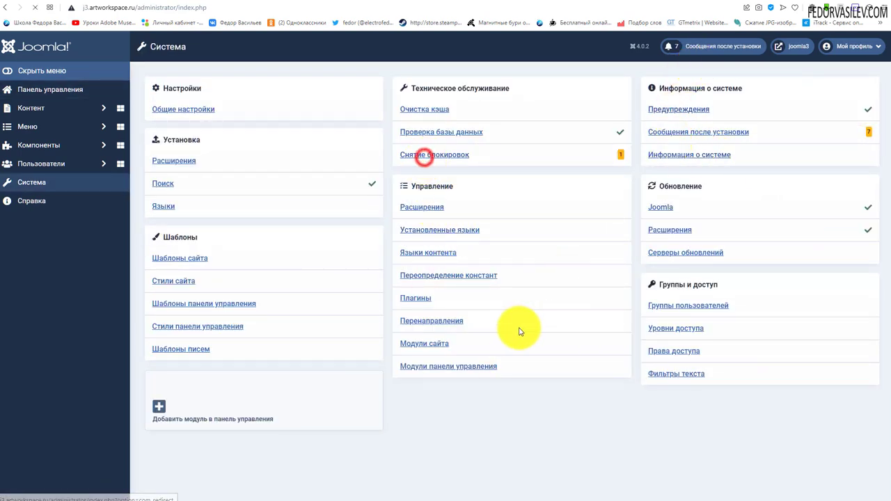
left_click(156, 140)
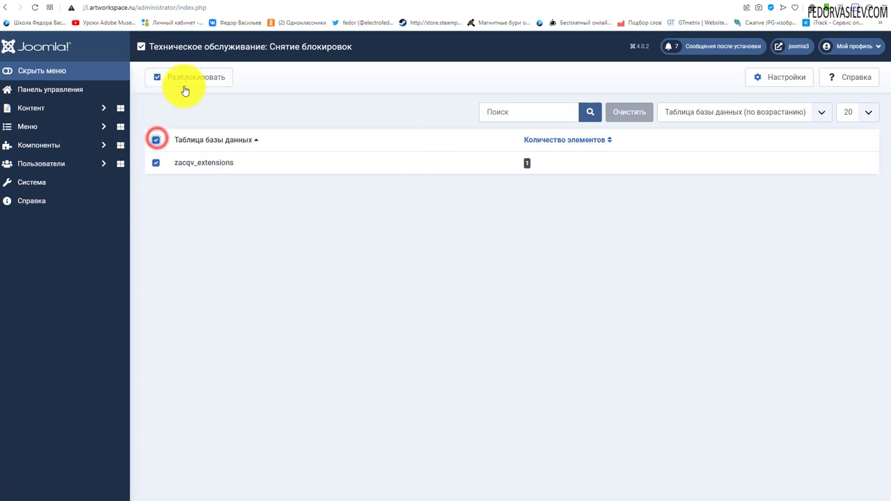
left_click(185, 80)
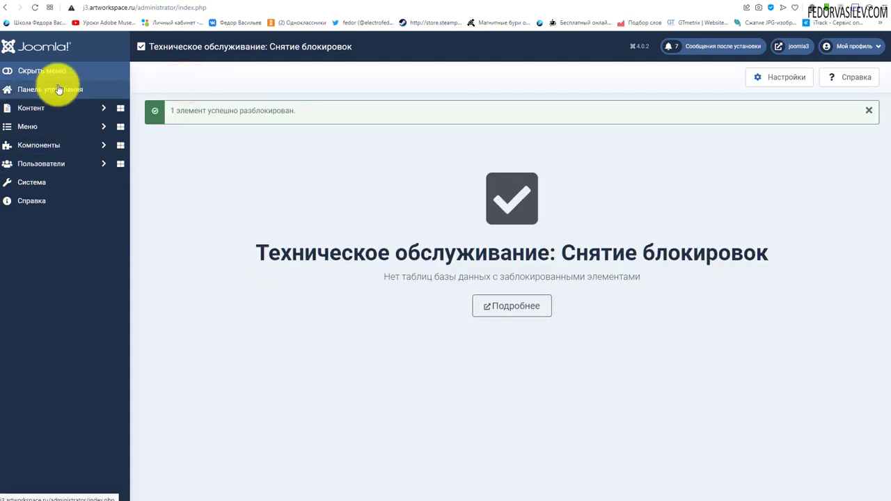
Step: Return to the control panel and look over its notifications, latest actions and other dashboard modules
left_click(54, 91)
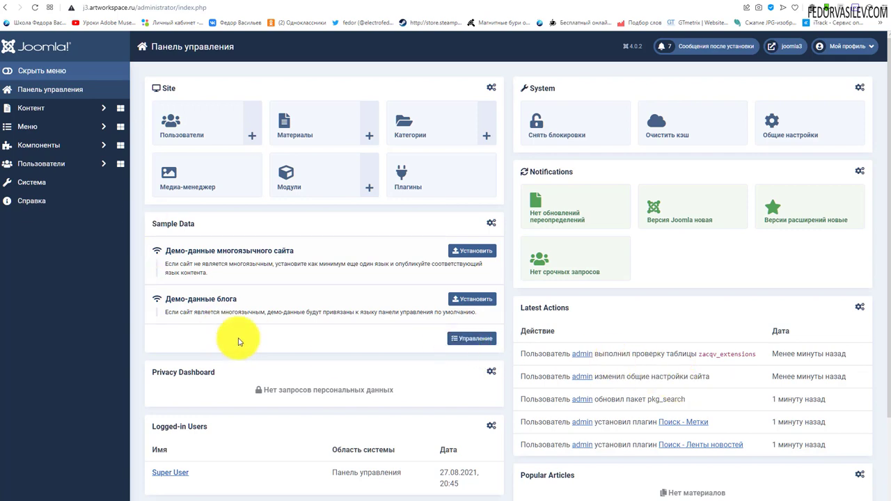
scroll(456, 262, "down", 2)
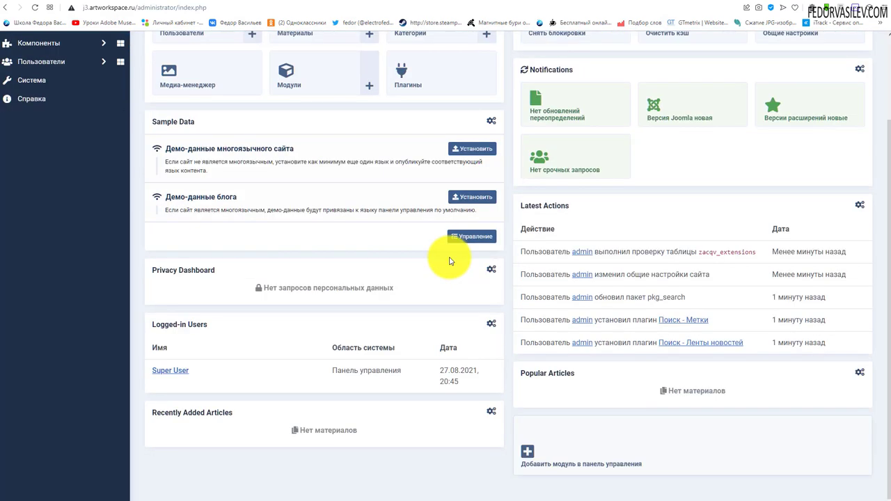
scroll(244, 314, "up", 2)
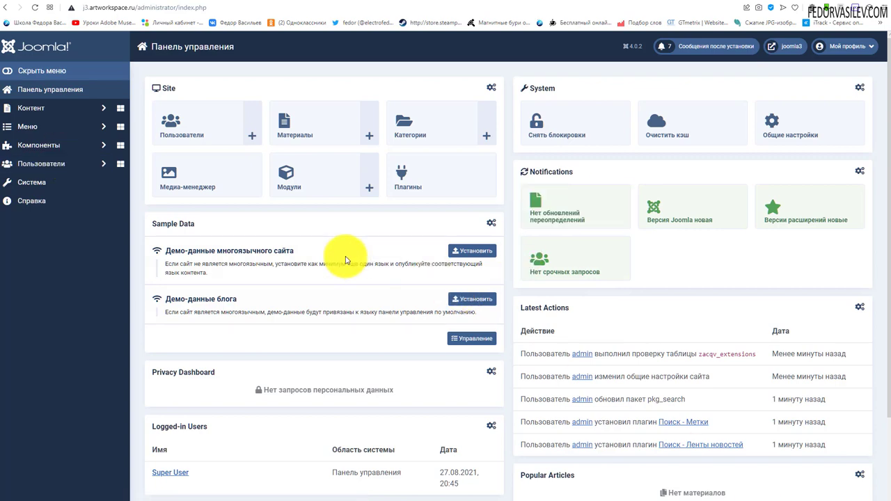
scroll(293, 209, "down", 2)
scroll(289, 213, "up", 2)
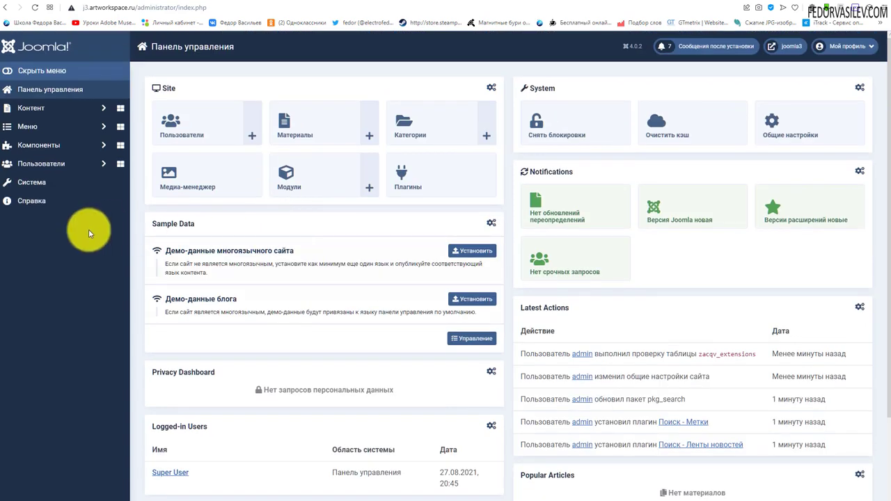